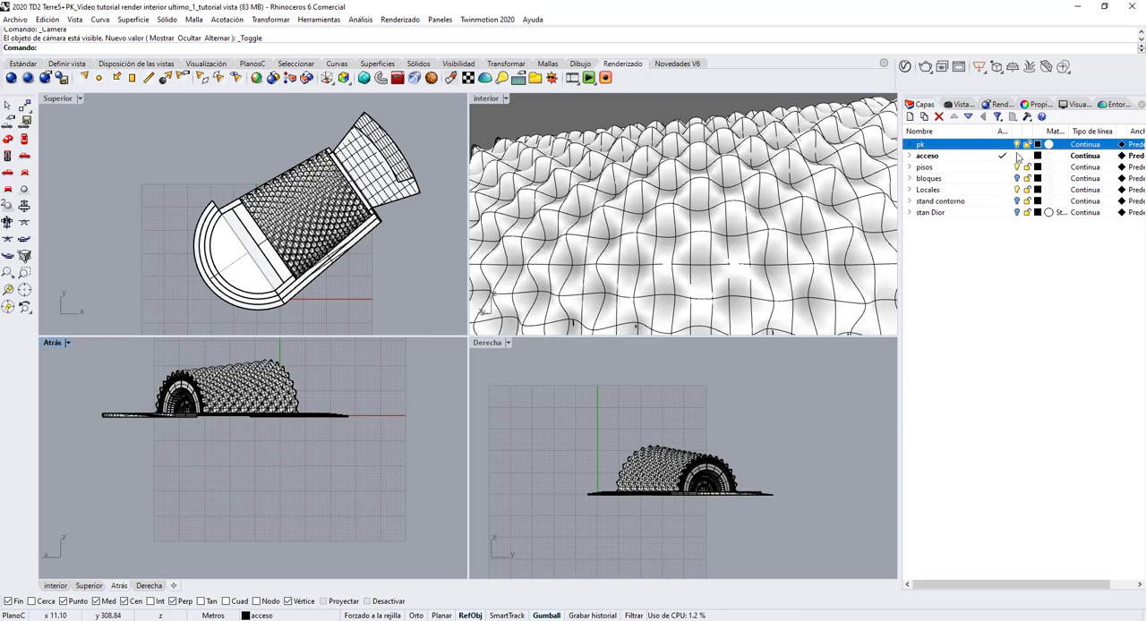
Step: Expand the pk layer and hide its sup and estruct sublayers to reveal the interior
click(1018, 145)
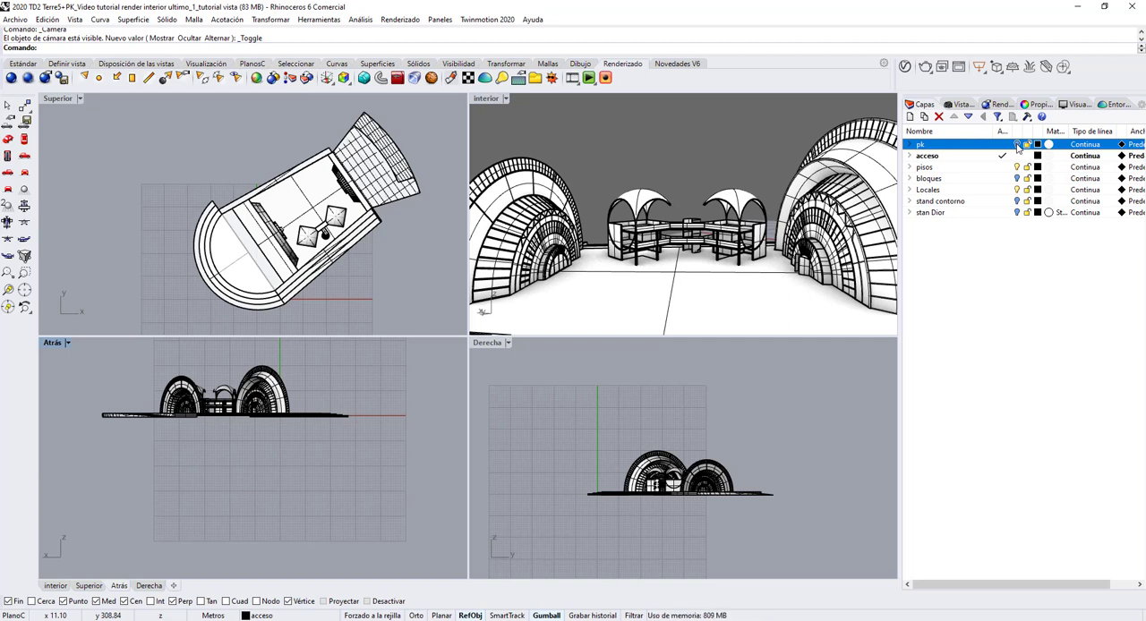
click(1017, 144)
click(911, 144)
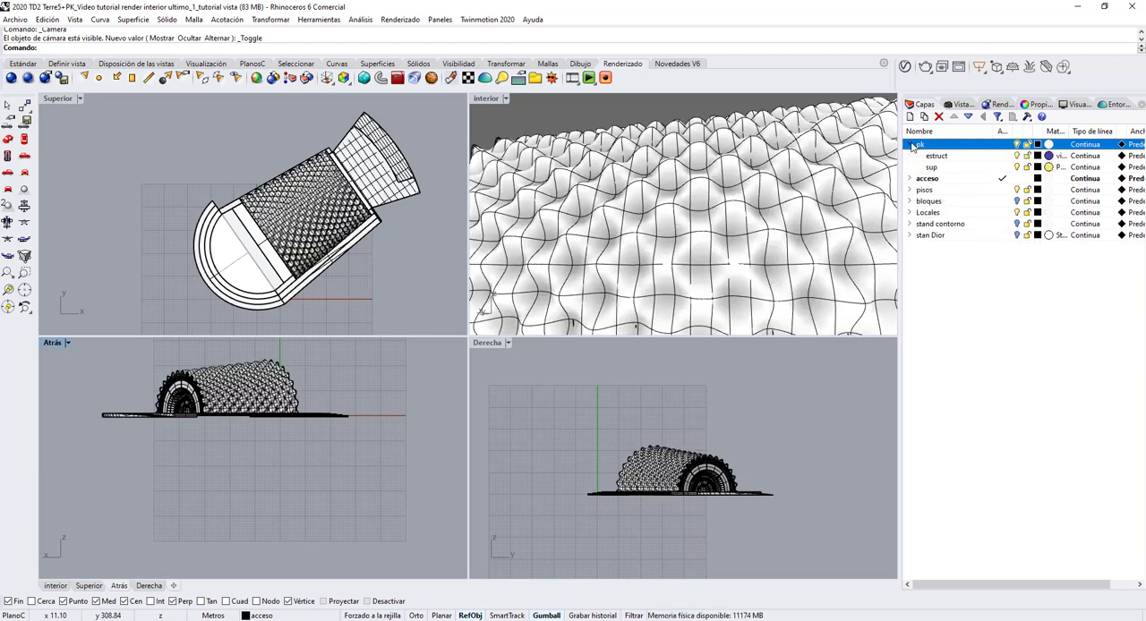
click(1018, 168)
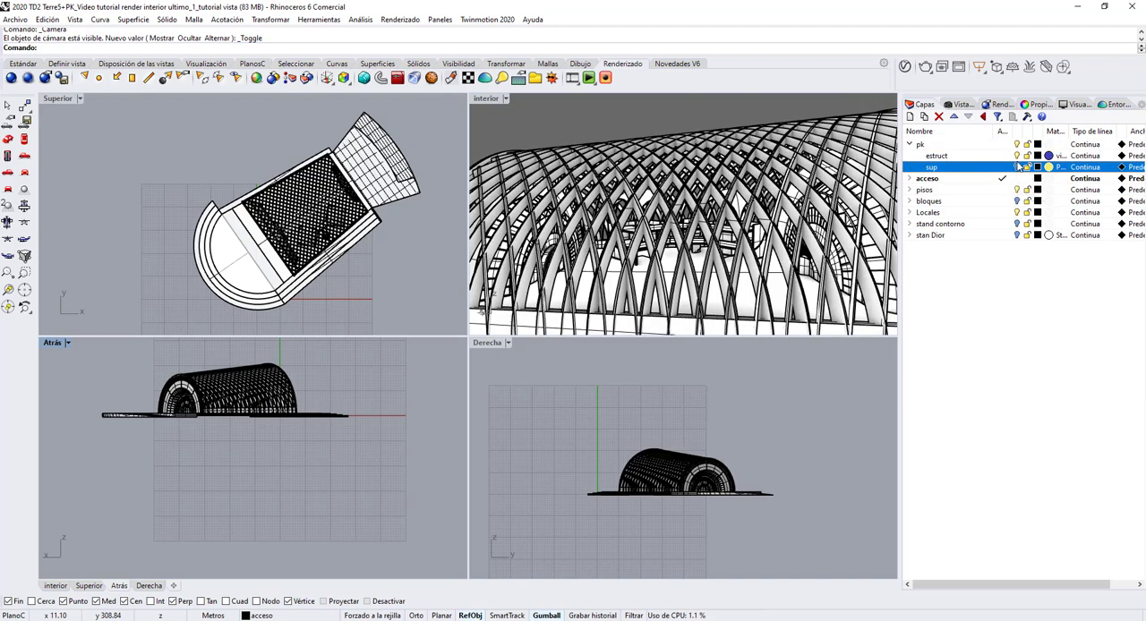
click(1016, 156)
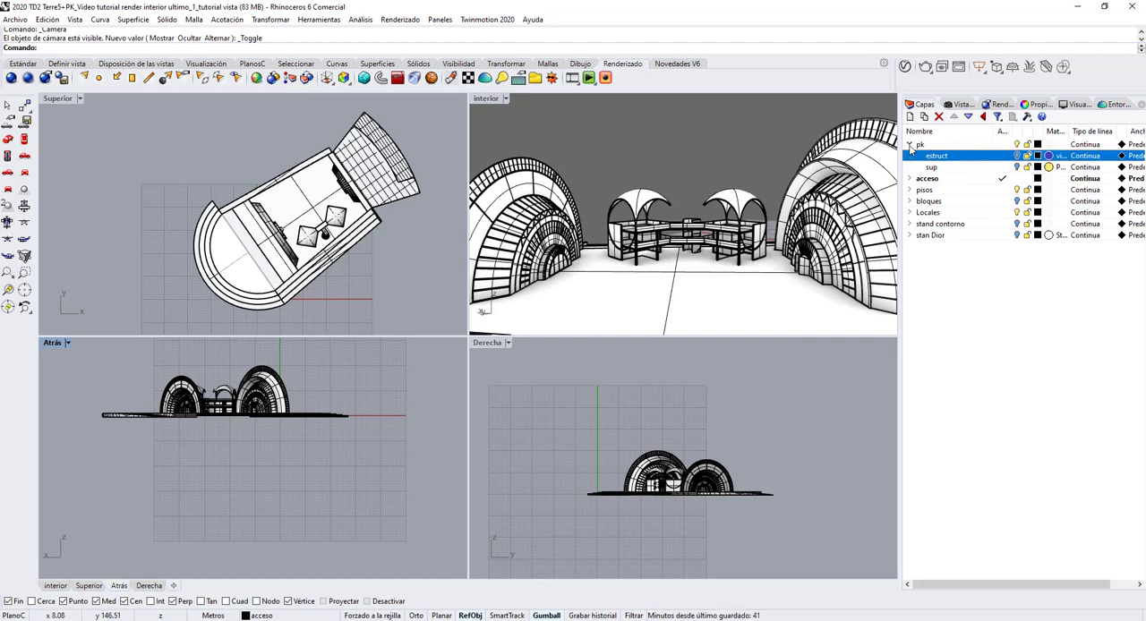
Step: Expand the acceso layer and toggle its solido sublayer off and on to examine what it contains
click(910, 178)
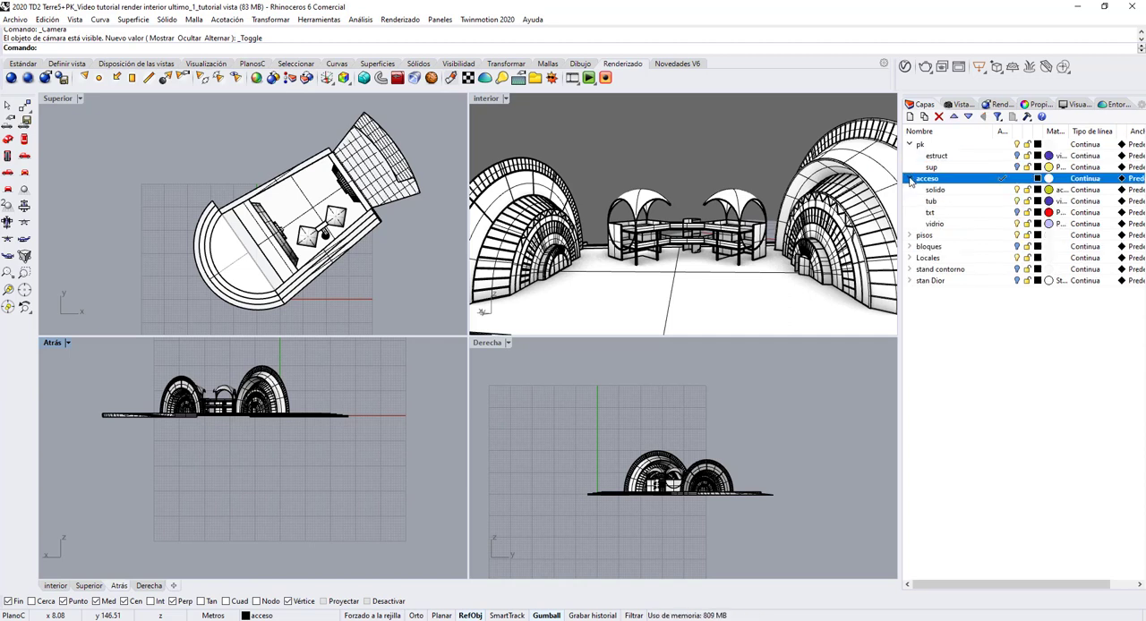
click(1017, 190)
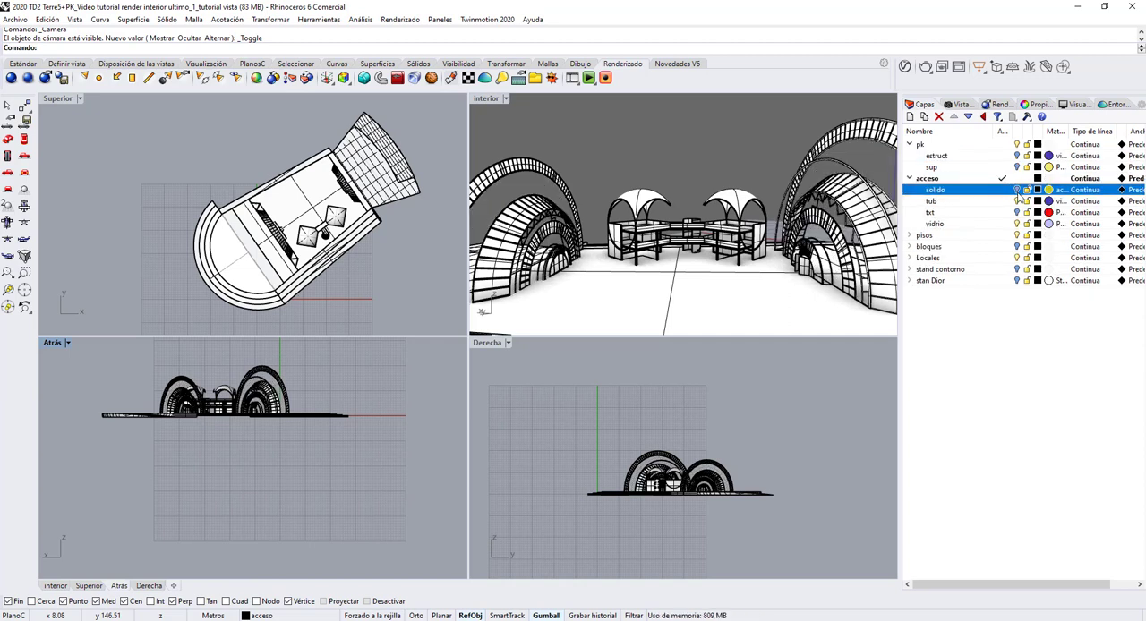
click(1017, 190)
Step: Make pk the current layer, and toggle the acceso layer off and on to check its geometry
click(952, 145)
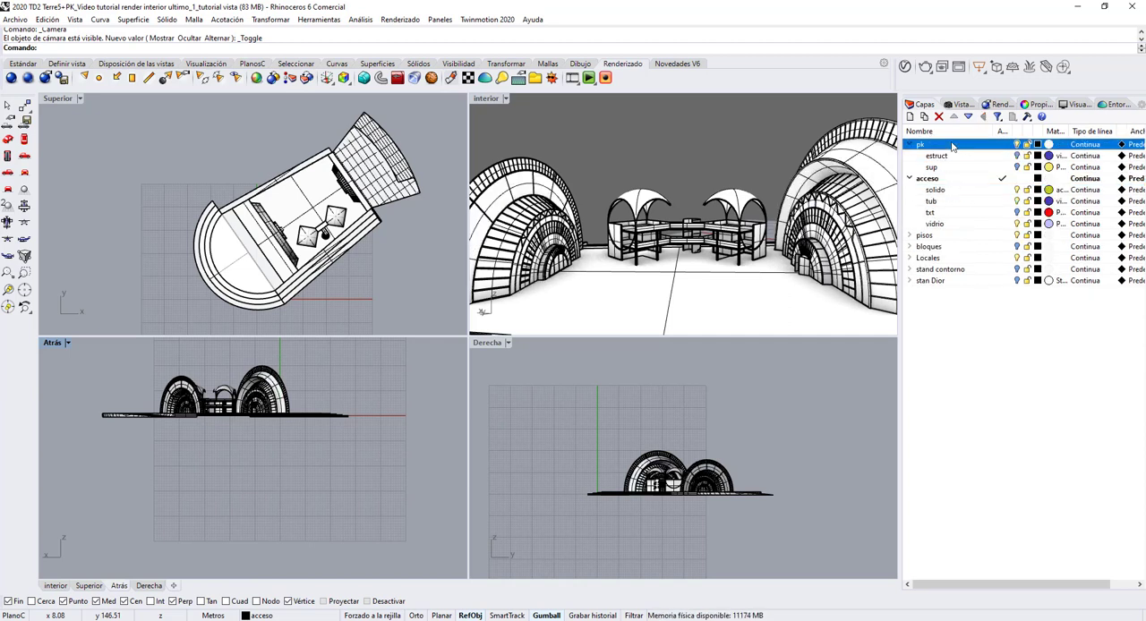
click(1017, 178)
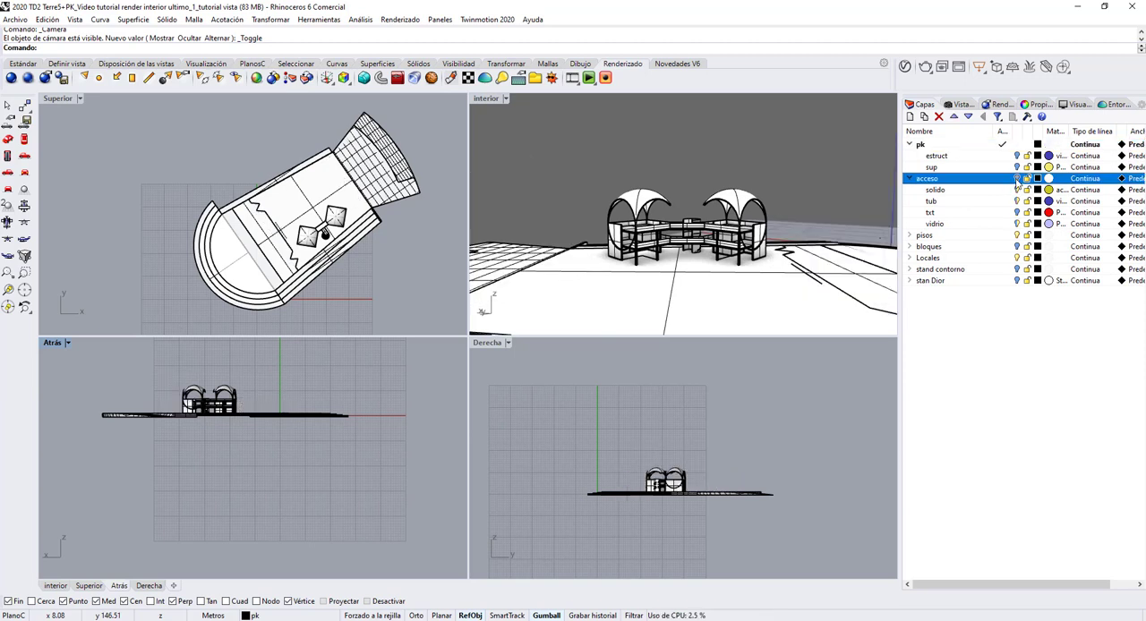
click(1016, 180)
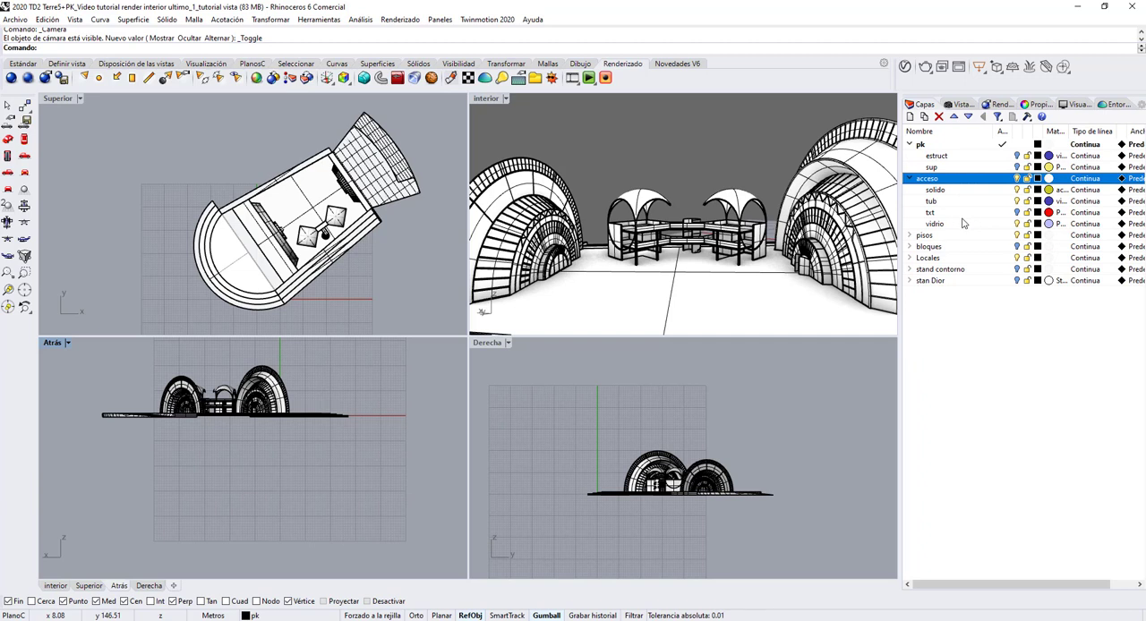
click(909, 179)
Step: Examine the pisos layer by toggling the visibility of its interior and piso plastico sublayers and restoring both
click(910, 190)
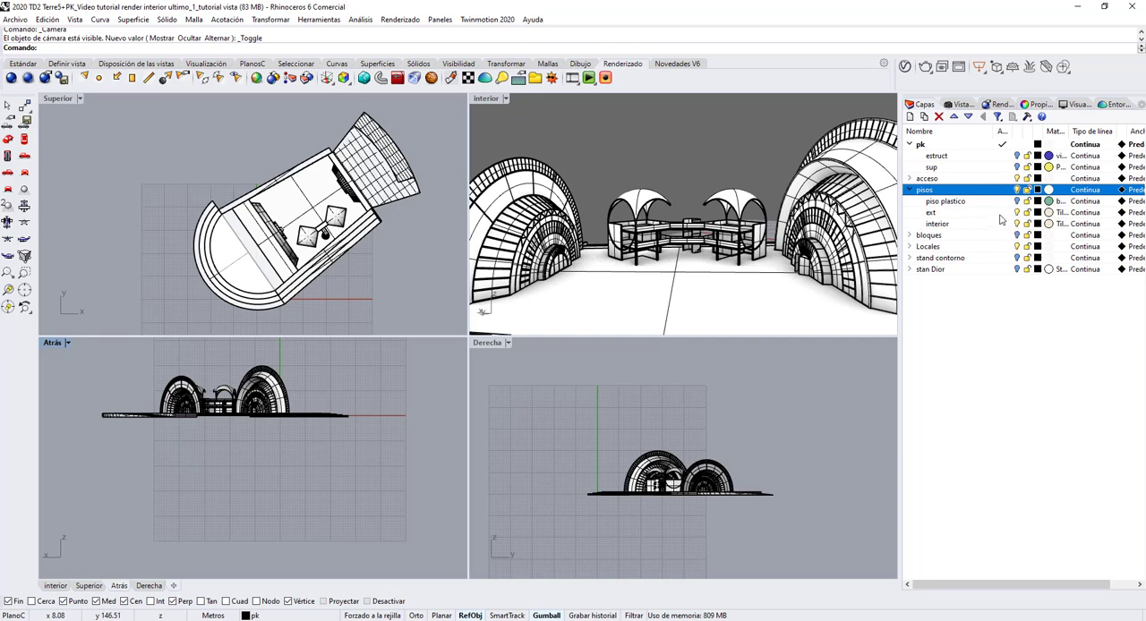
click(1017, 223)
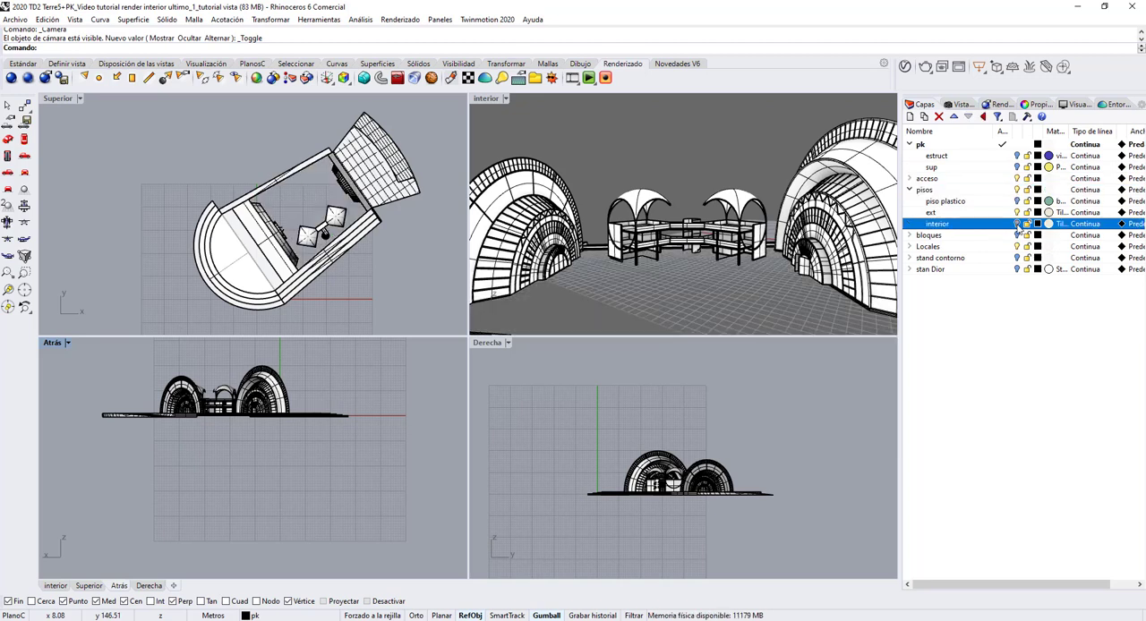
click(1017, 224)
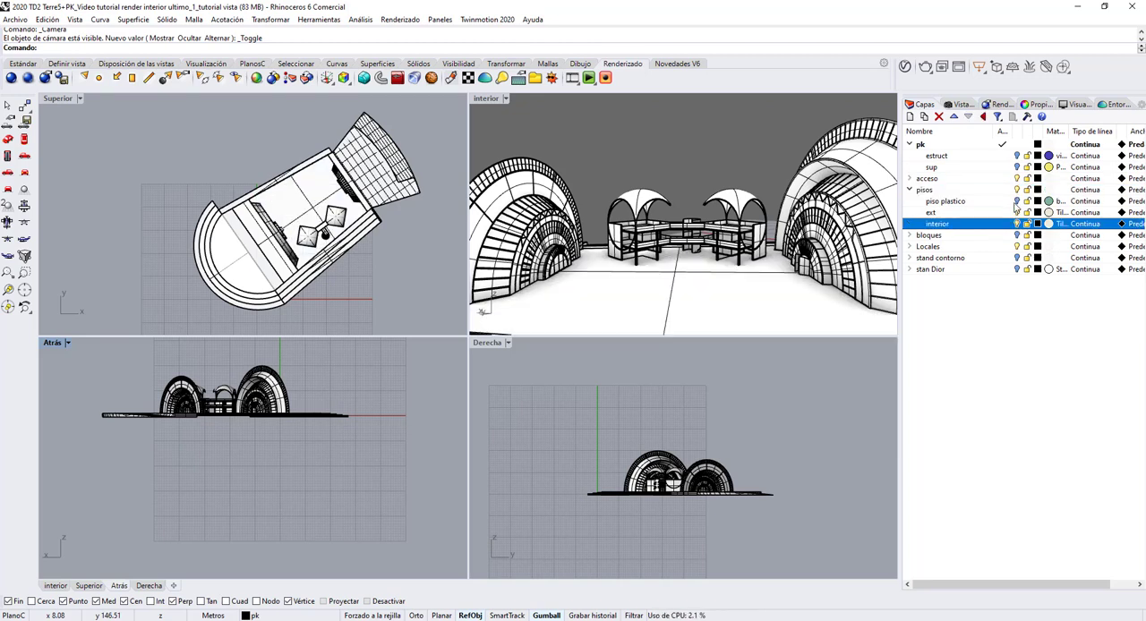
click(1017, 201)
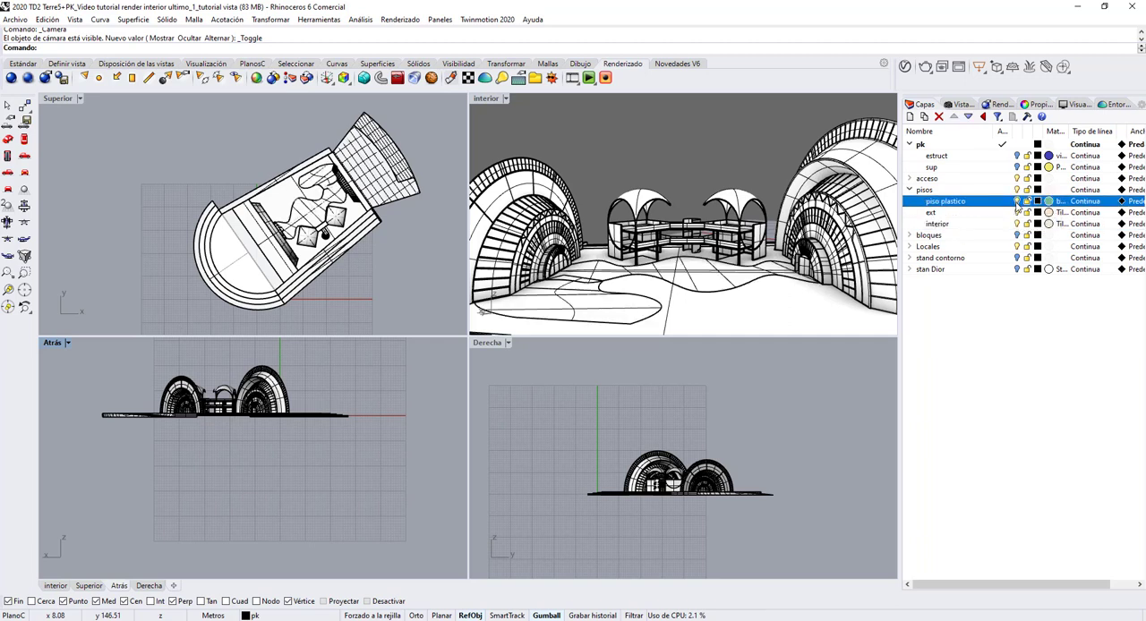
click(1017, 202)
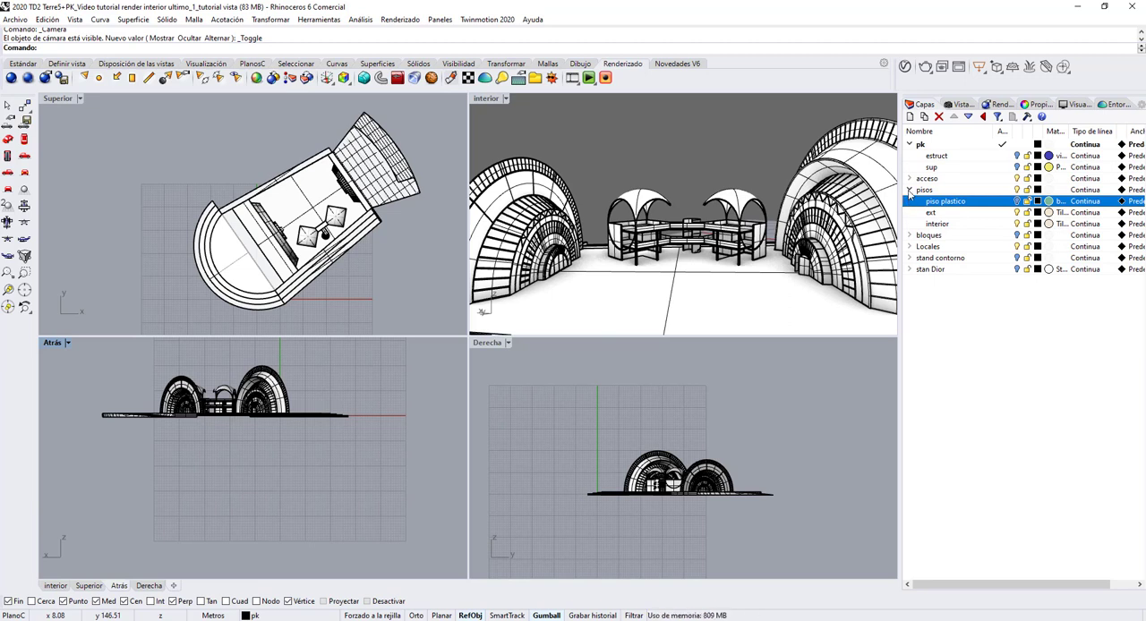
click(910, 191)
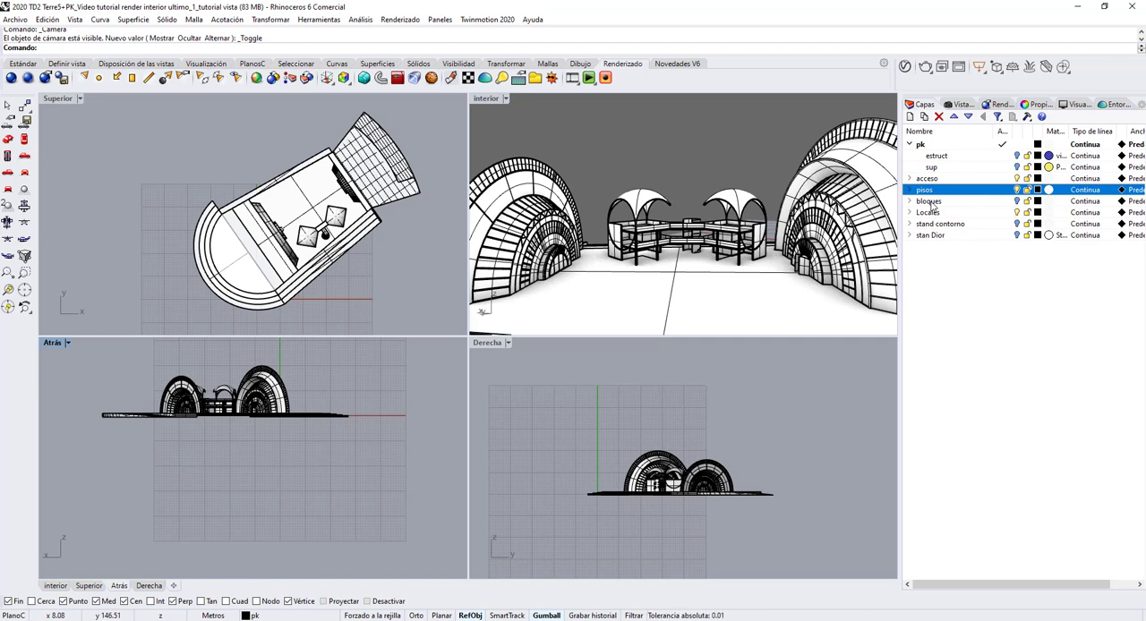
Step: Examine the Locales layer by toggling its visibility and looking through its sublayers
click(1017, 213)
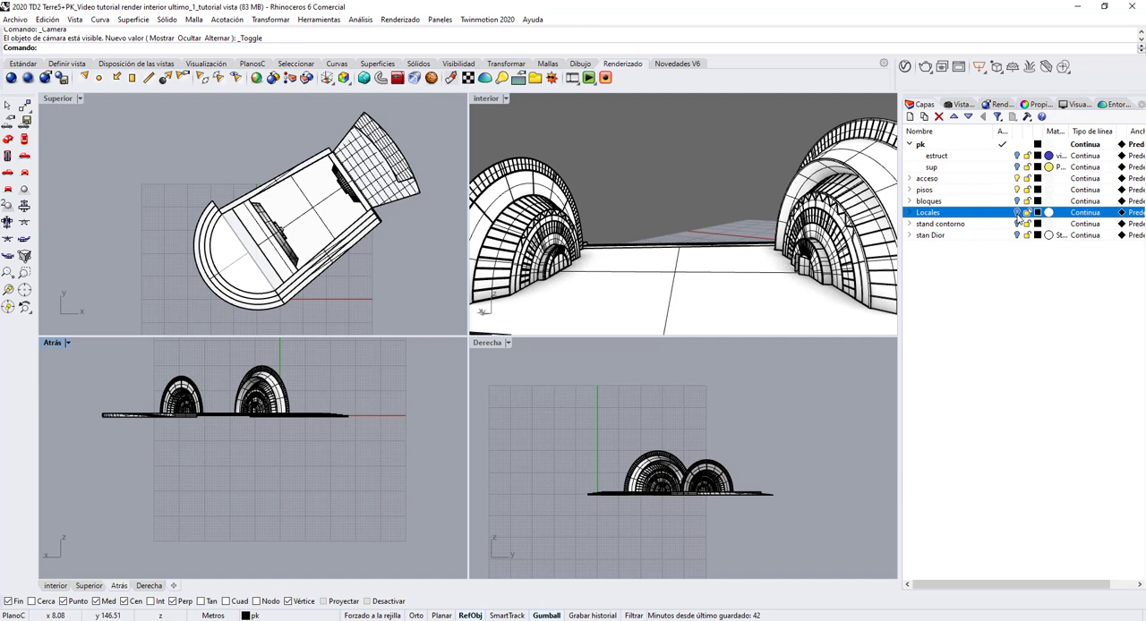
click(1017, 214)
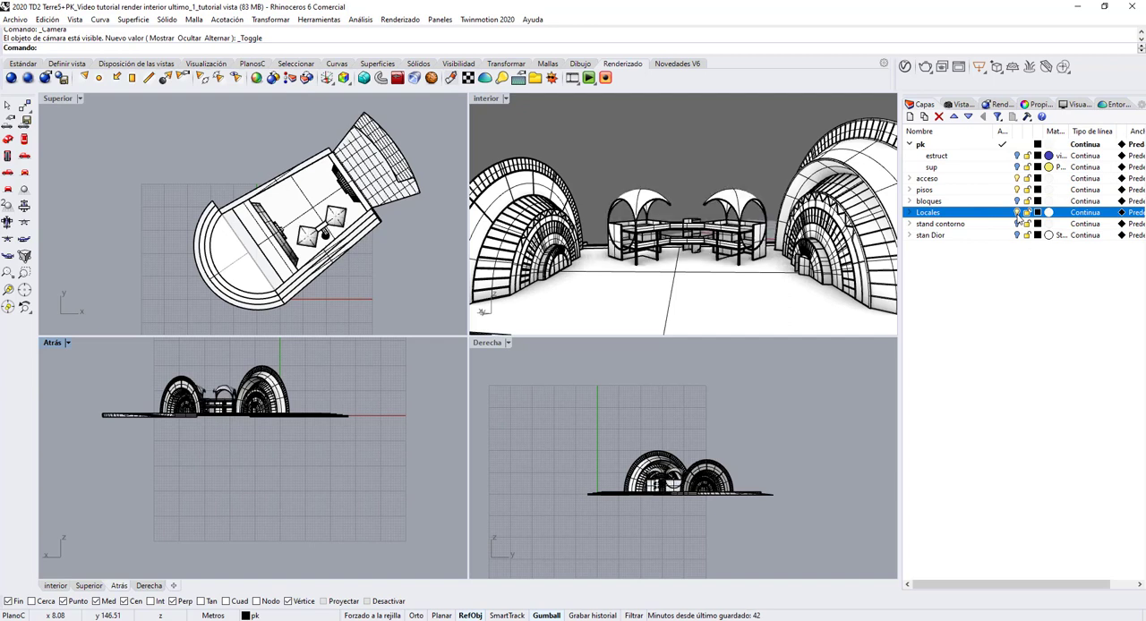
click(910, 213)
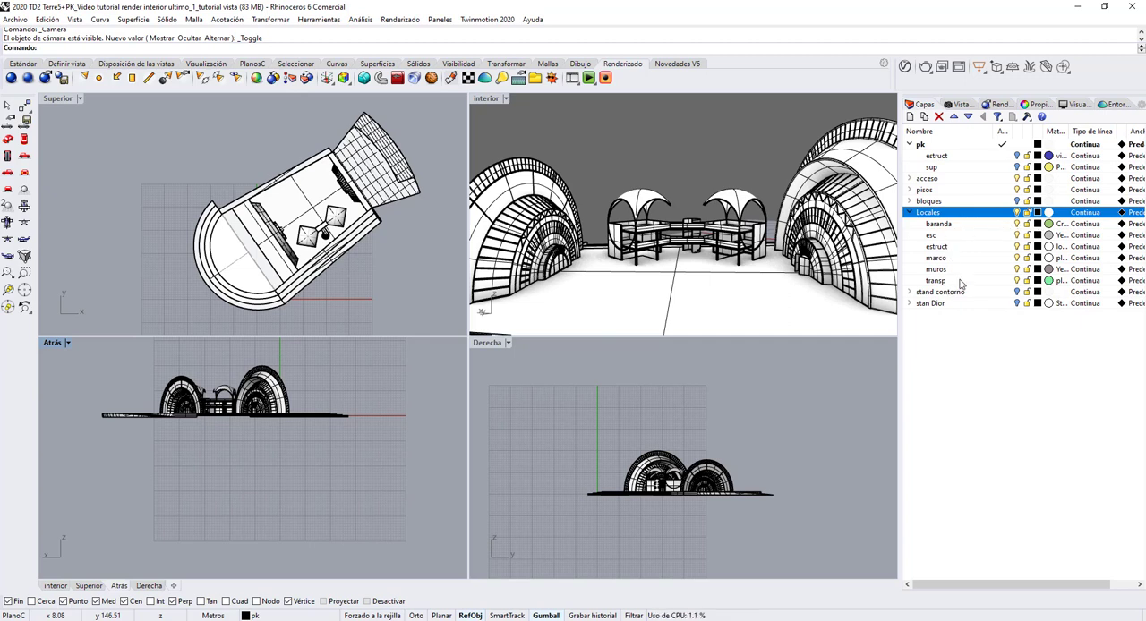
click(910, 213)
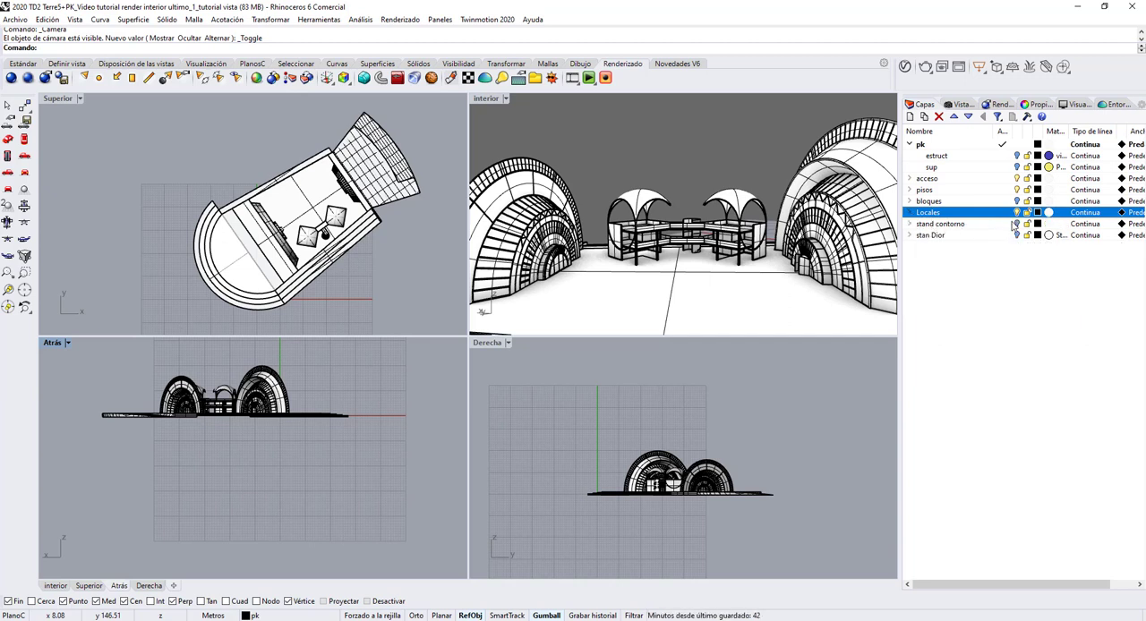
Step: Show the stand contorno and stan Dior layers and inspect the stands in the top and interior views
click(1016, 224)
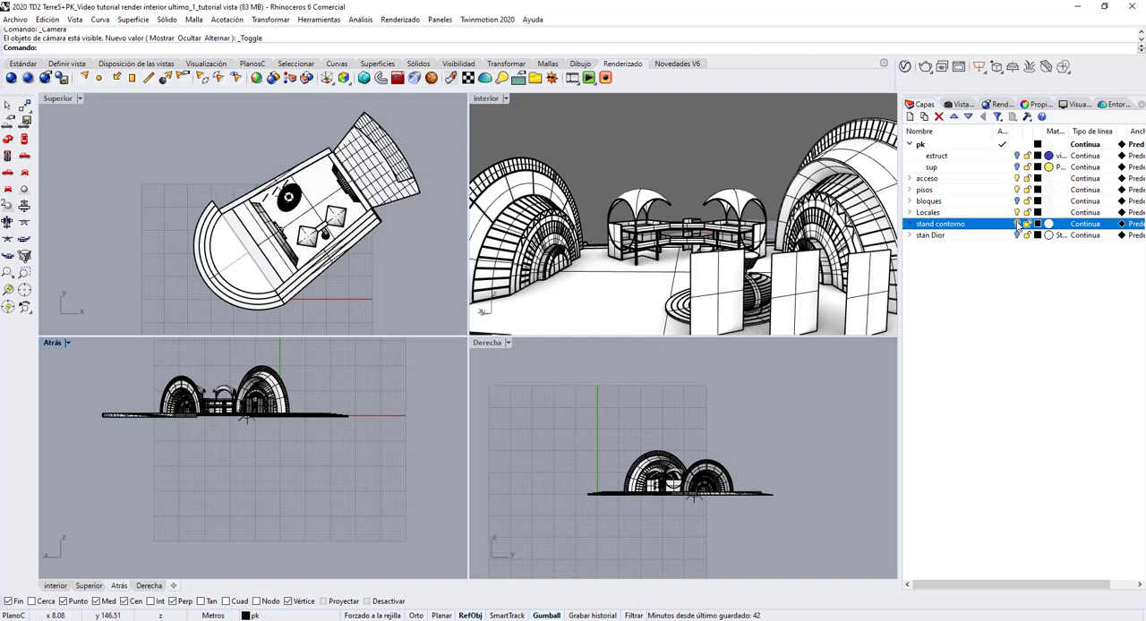
scroll(326, 192, up, 6)
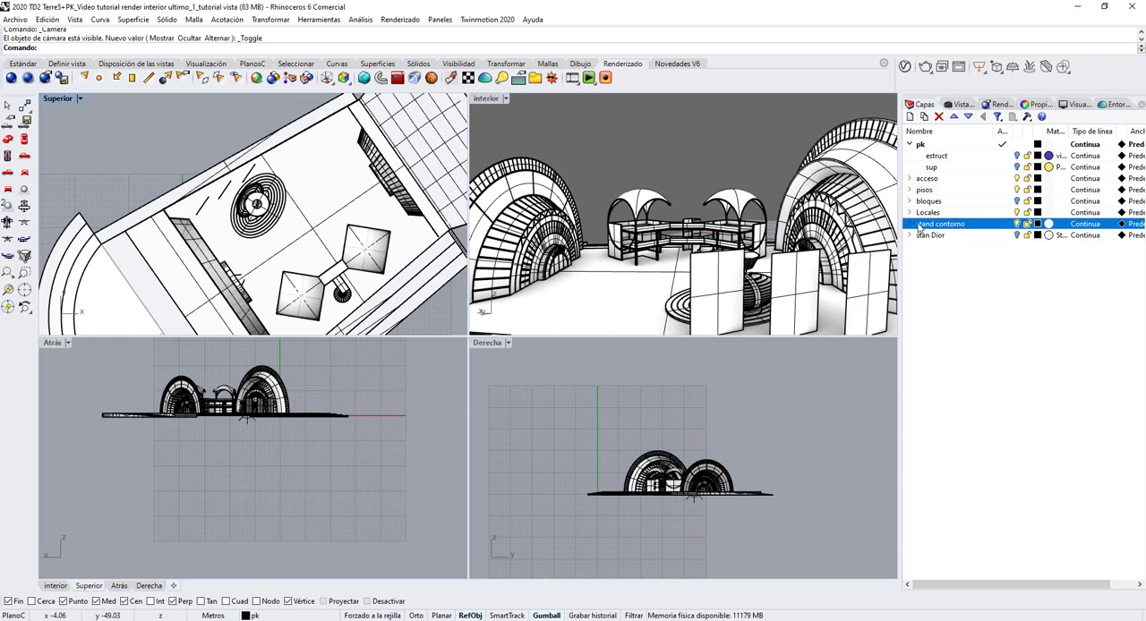
click(1018, 235)
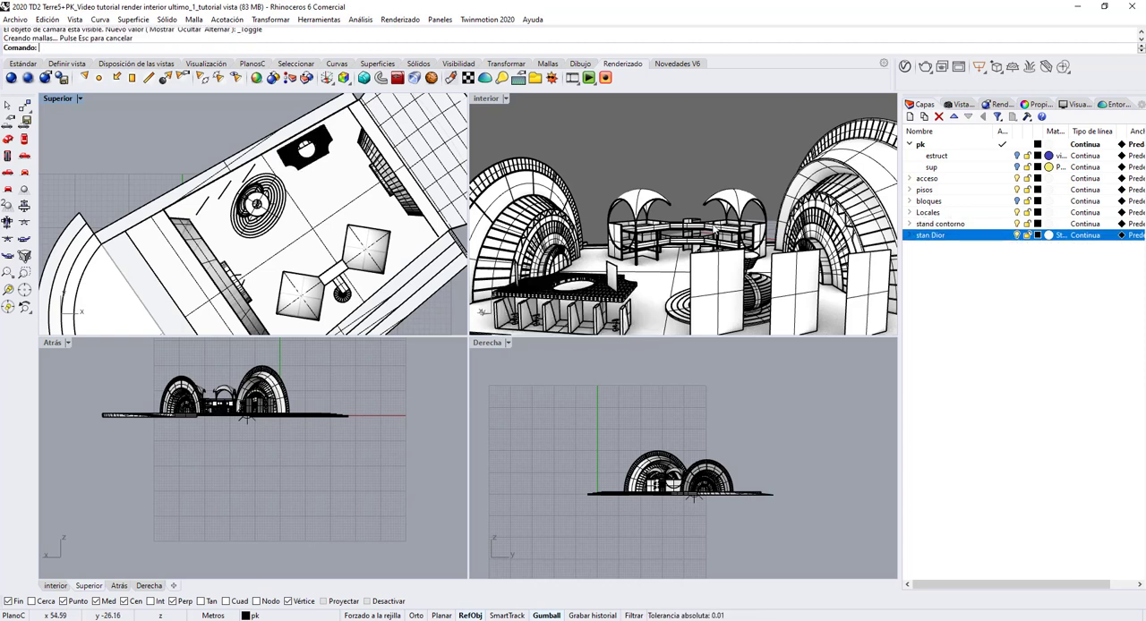
right_drag(548, 262, 730, 194)
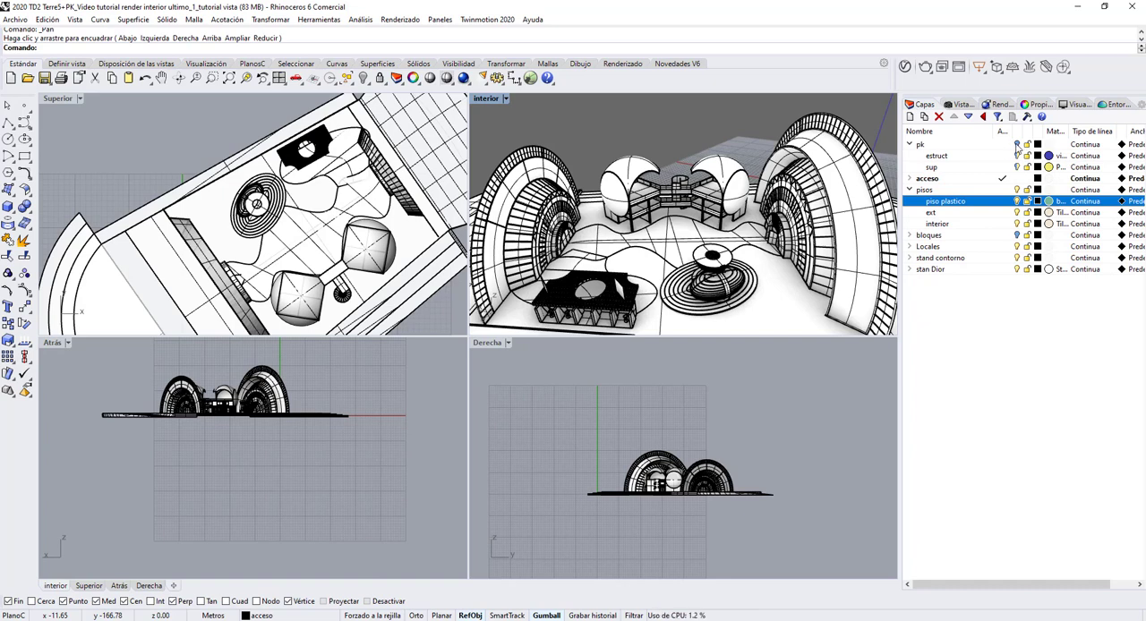
Step: Turn the pk layer back on and restore the saved view named interior
click(1017, 145)
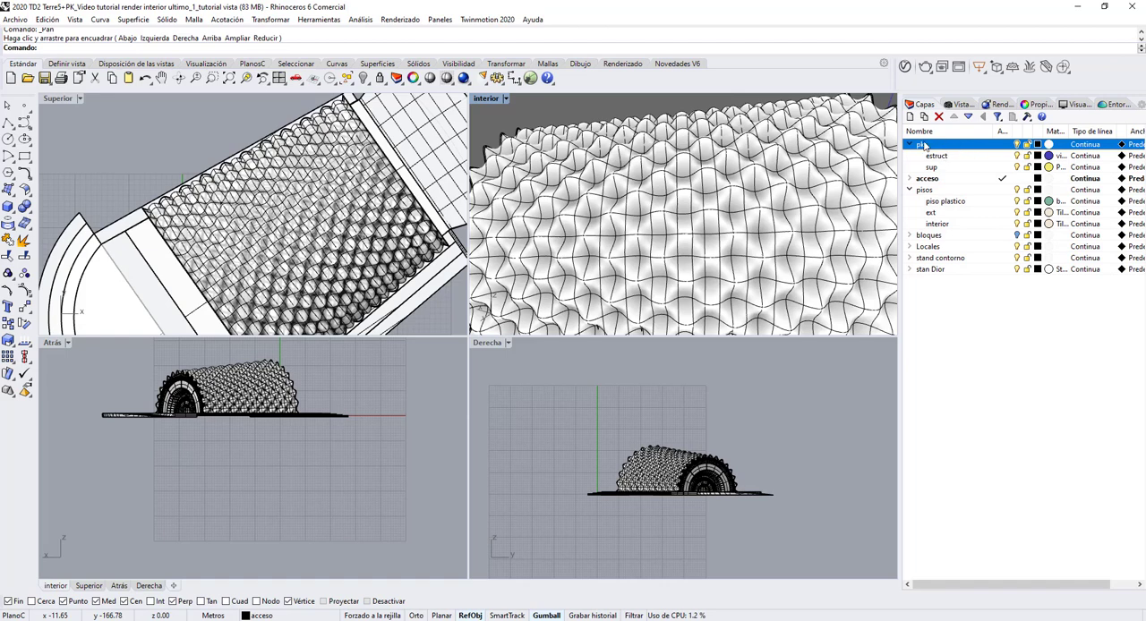
click(959, 105)
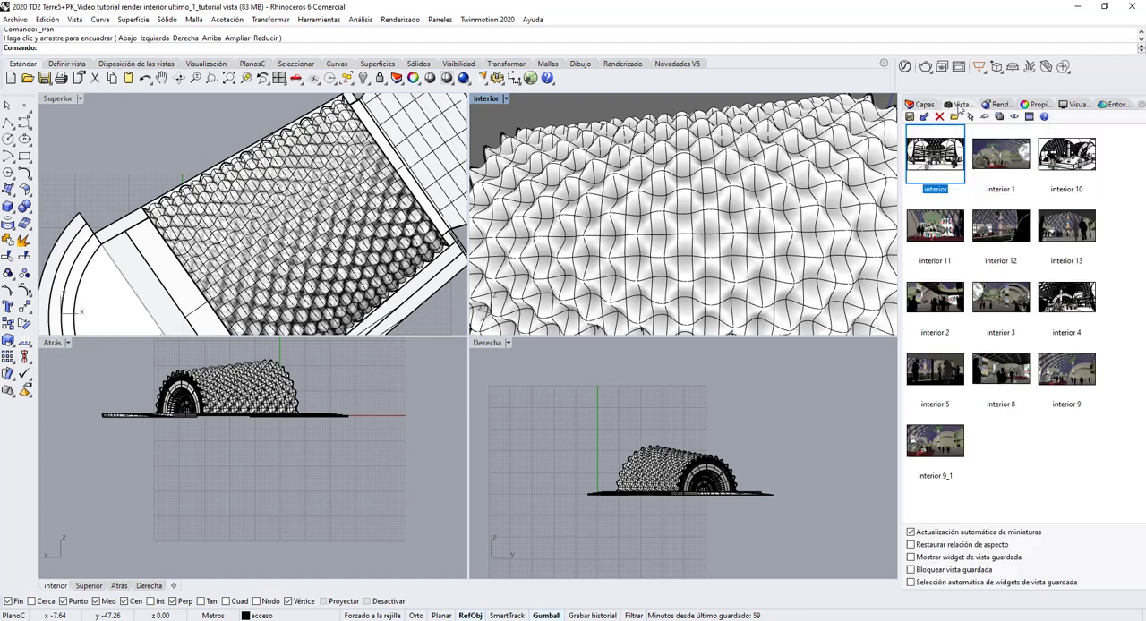
double_click(935, 162)
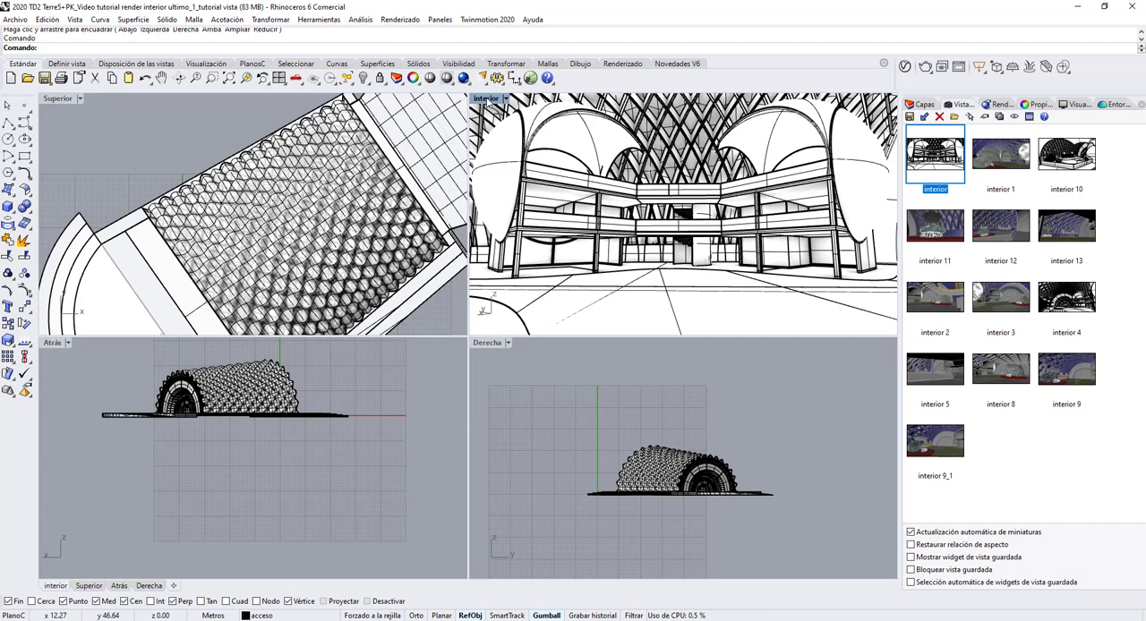
Step: Display the interior viewport's camera object and hide the pk layer so the camera can be seen in plan
key(F6)
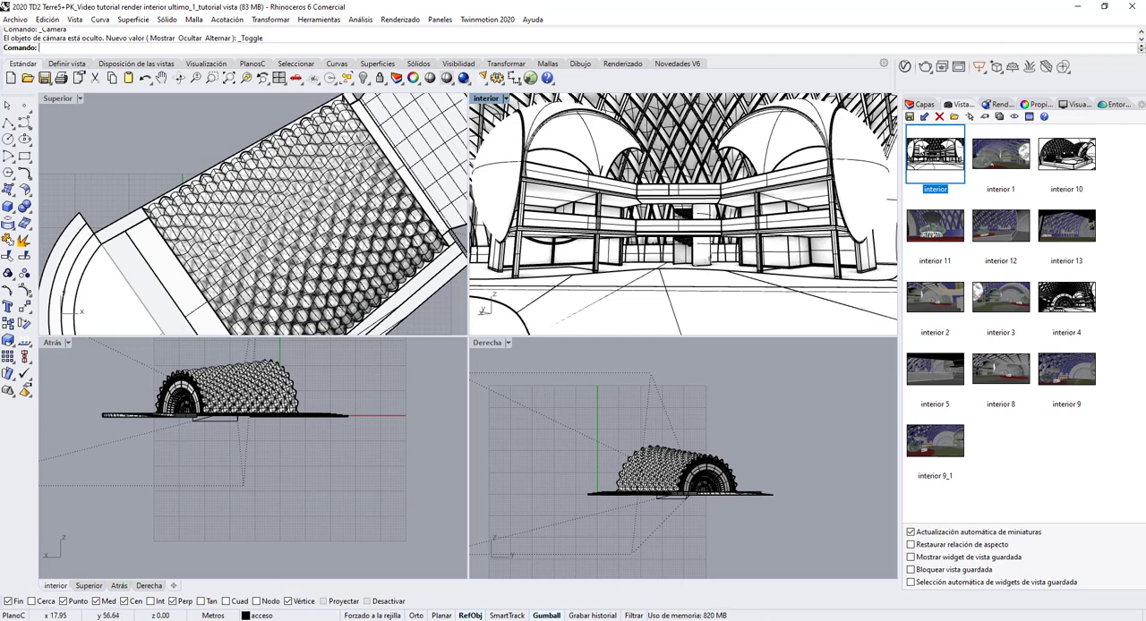
click(922, 106)
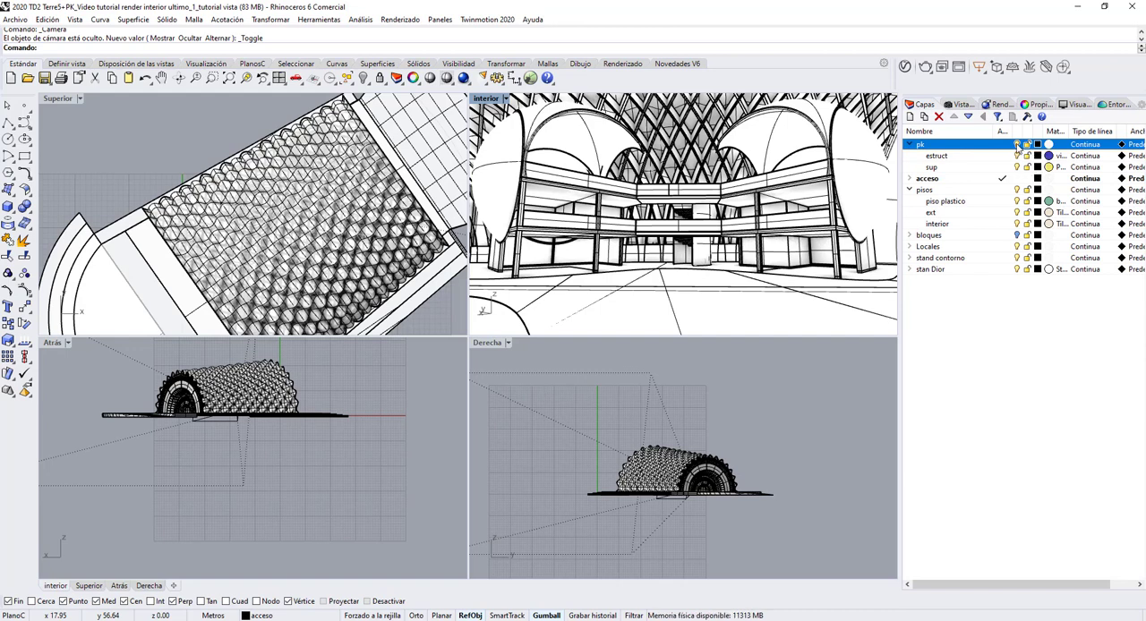
click(1017, 145)
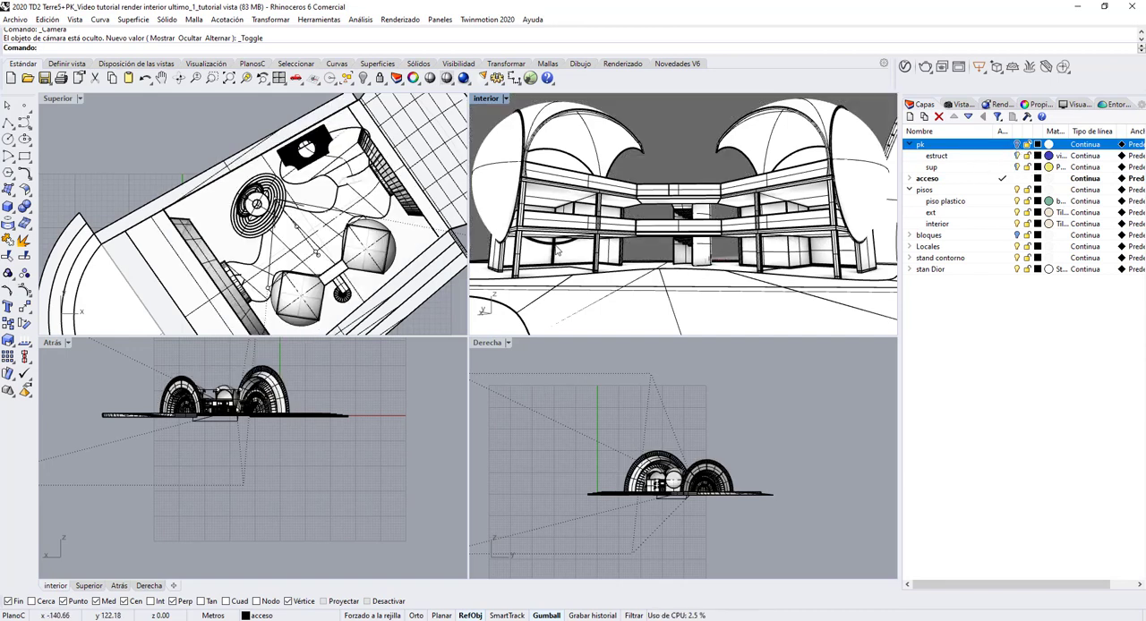
Step: In the top view, select the camera's location point beside the round stand, and select its target point near the two domed locales
scroll(336, 223, up, 5)
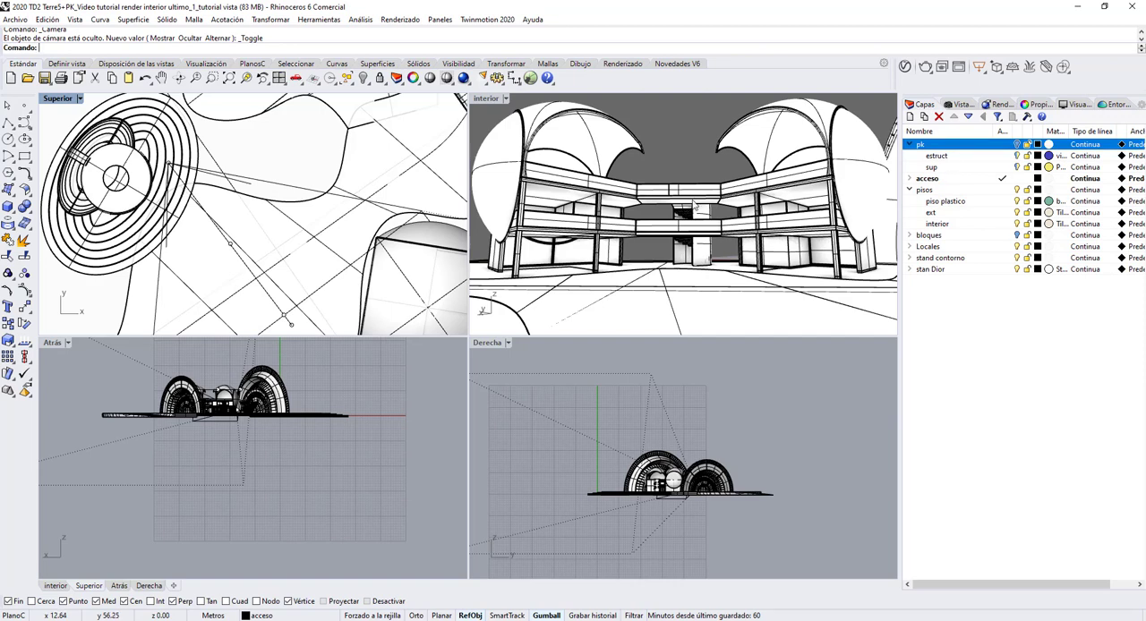
scroll(187, 178, up, 10)
scroll(153, 362, up, 2)
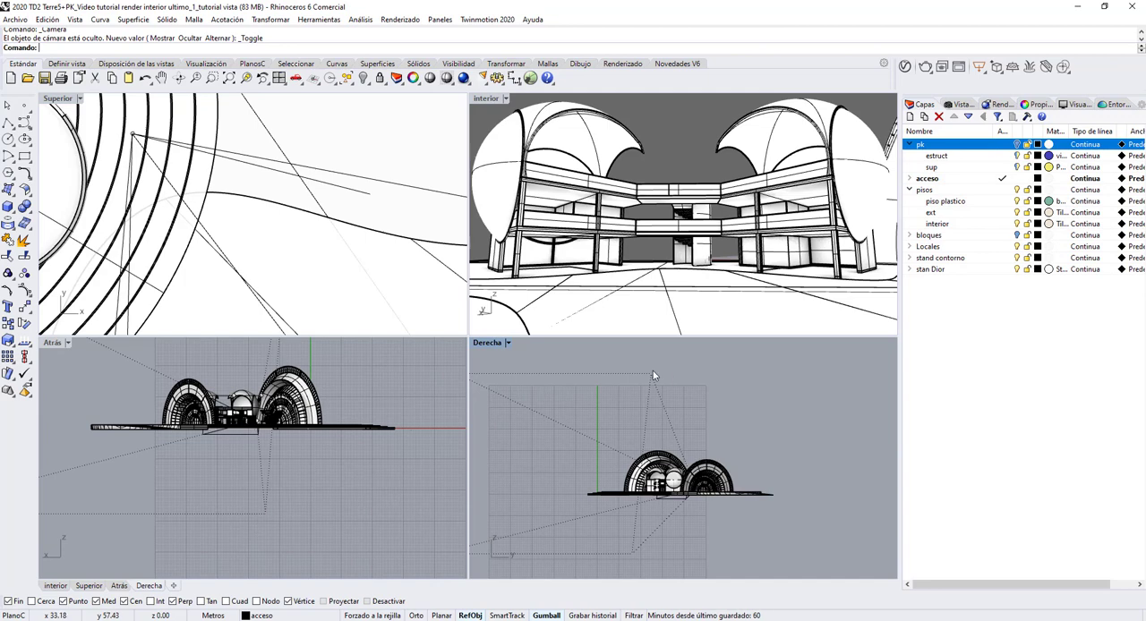
click(133, 135)
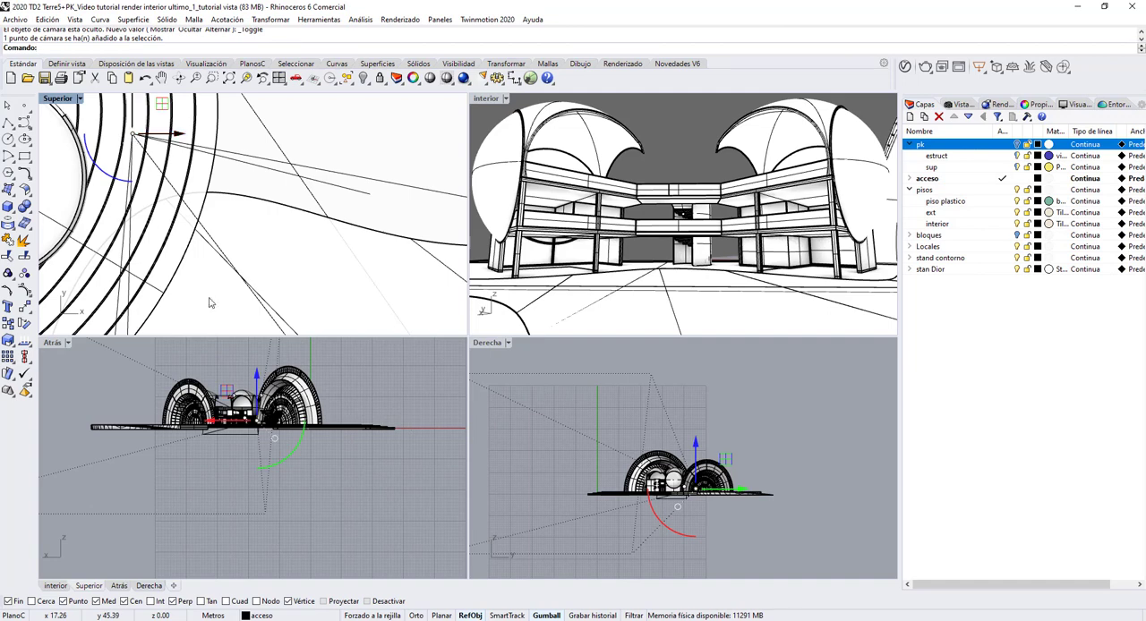
scroll(272, 421, up, 1)
scroll(271, 420, up, 1)
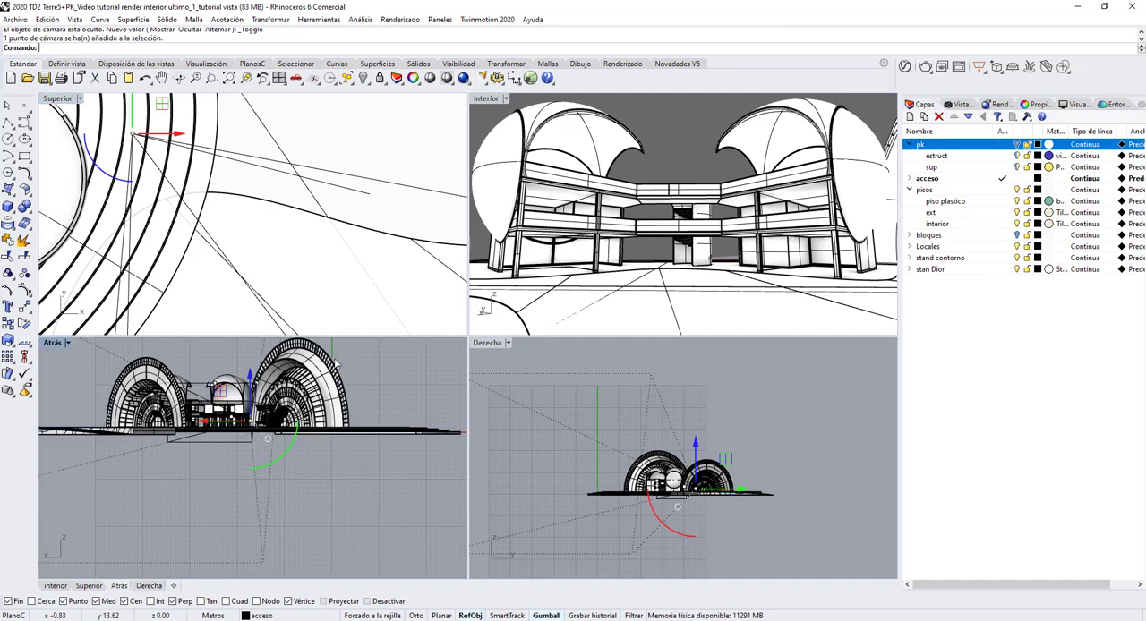
scroll(178, 172, down, 2)
scroll(177, 170, down, 3)
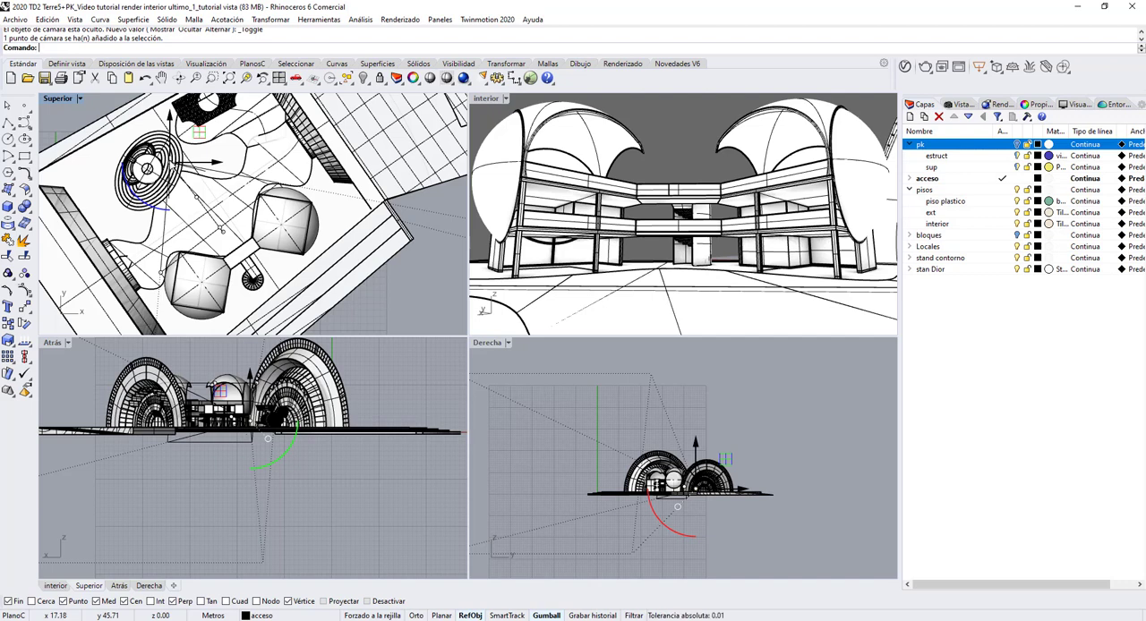
click(223, 230)
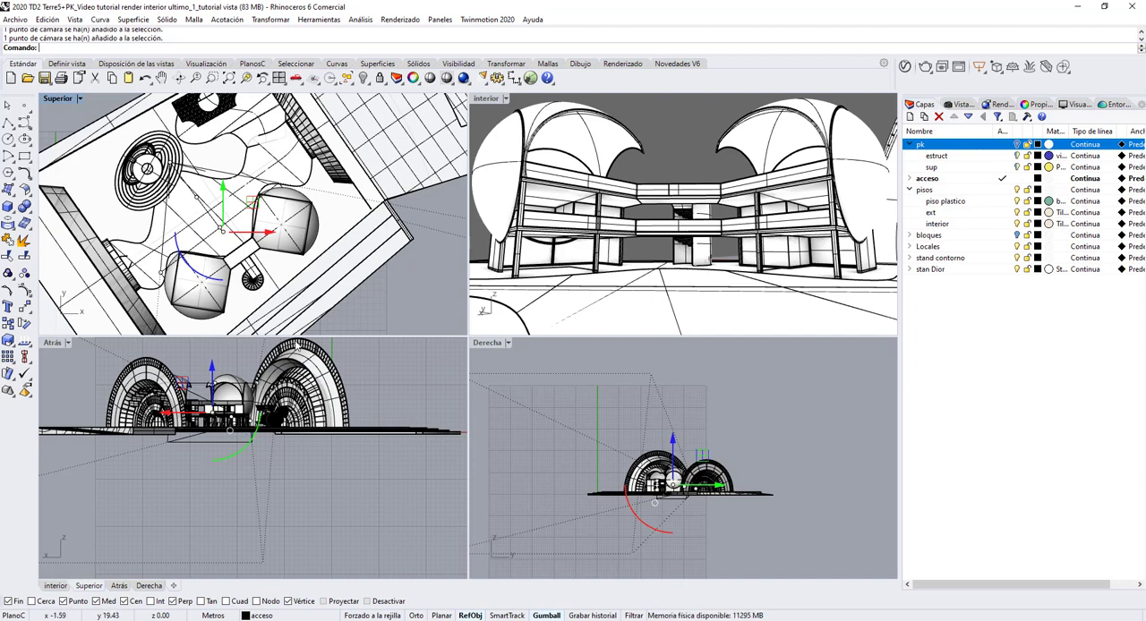
Step: Shift the whole interior camera slightly upward by its middle control point in the back (Atrás) view
scroll(161, 269, up, 3)
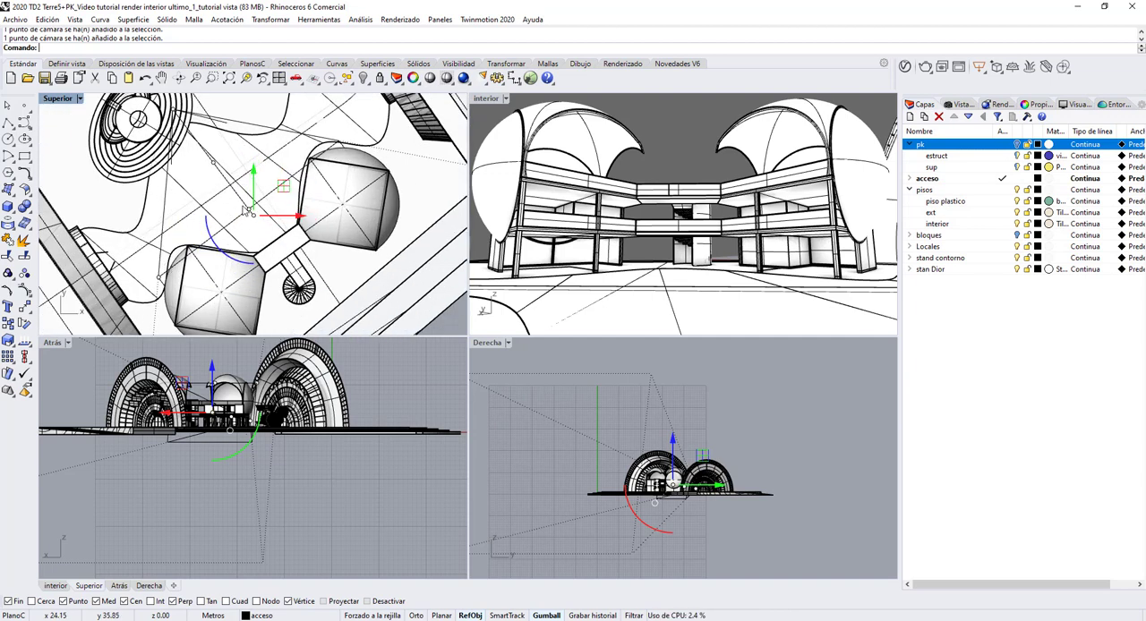
click(162, 281)
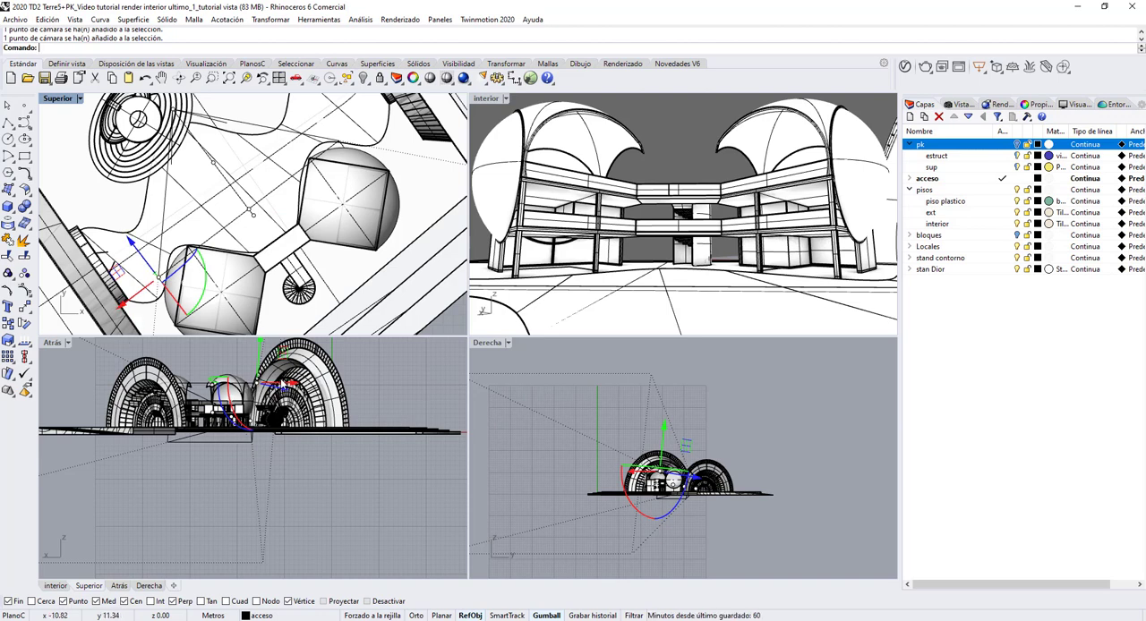
right_drag(282, 383, 286, 444)
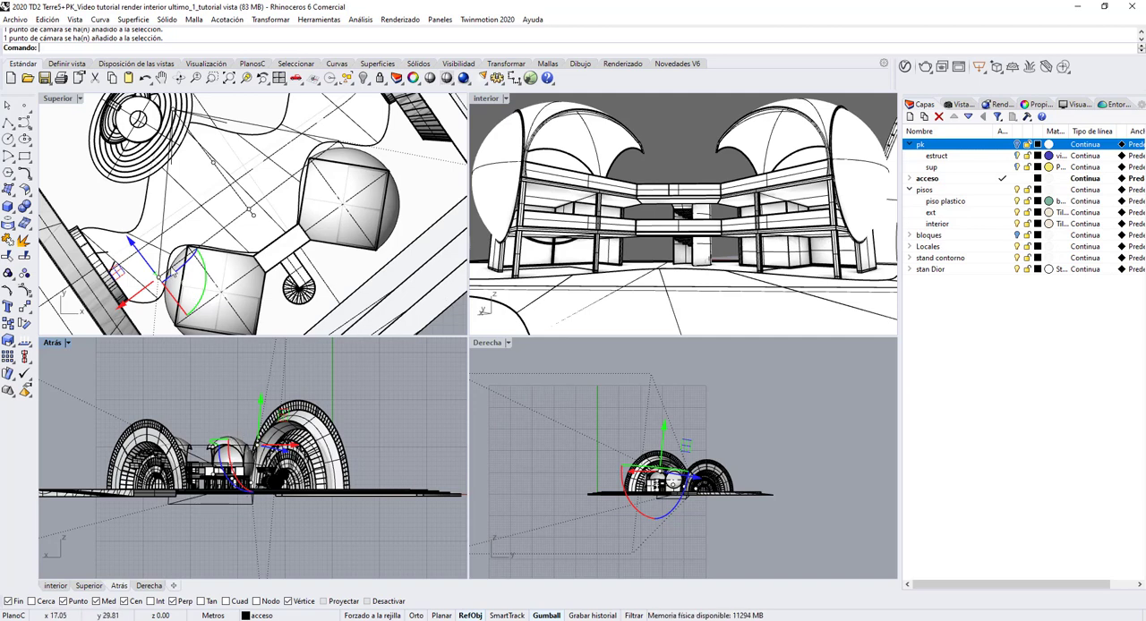
click(213, 164)
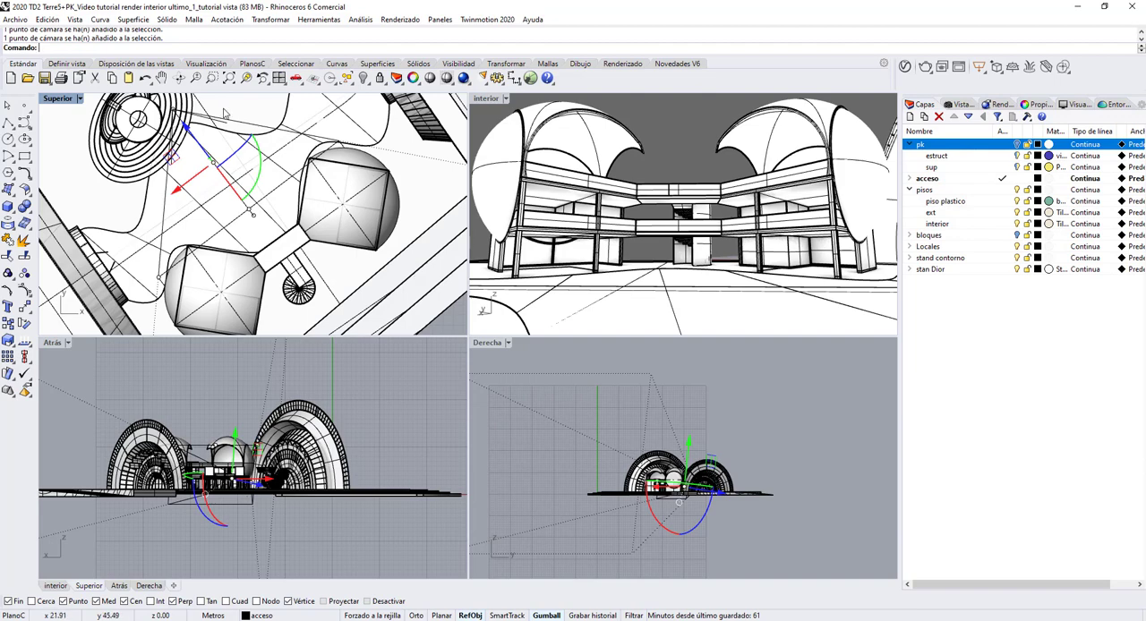
drag(256, 444, 258, 437)
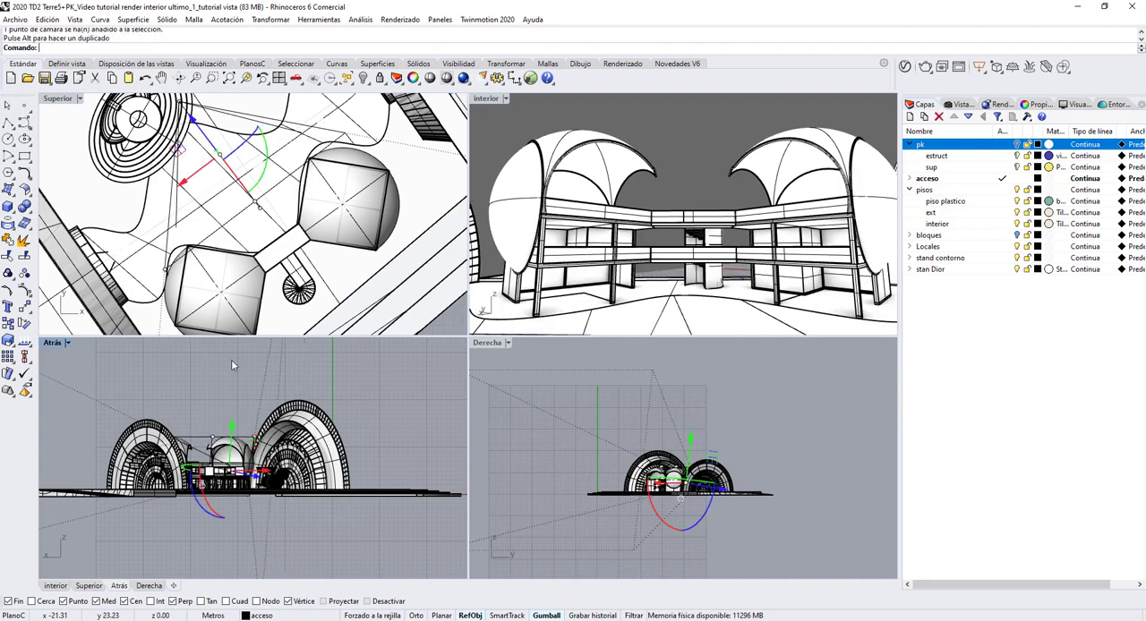
Step: In the top view, nudge the camera's target point and its outer control point beside the domed locale
click(258, 204)
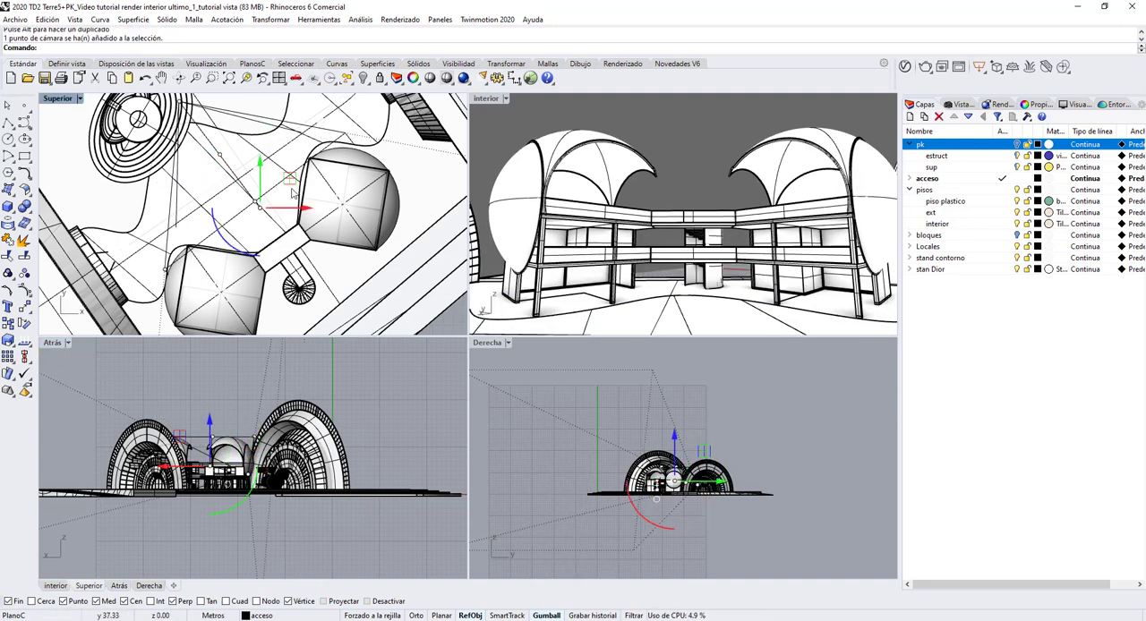
drag(292, 192, 290, 186)
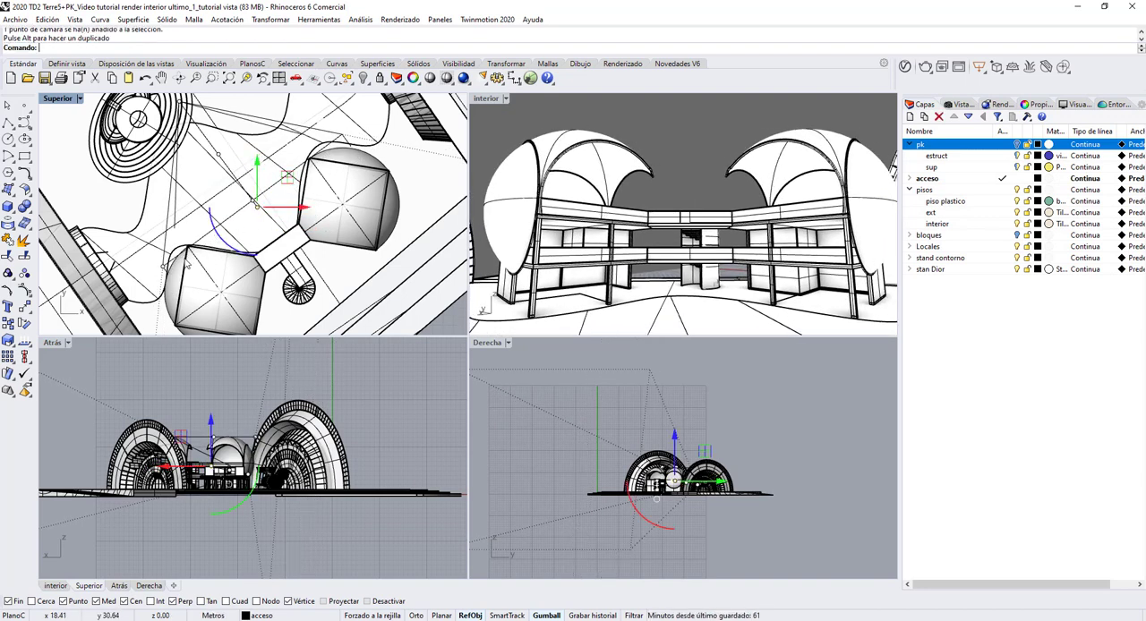
click(164, 267)
mouse_move(165, 267)
mouse_down()
mouse_move(134, 263)
mouse_move(169, 266)
mouse_up()
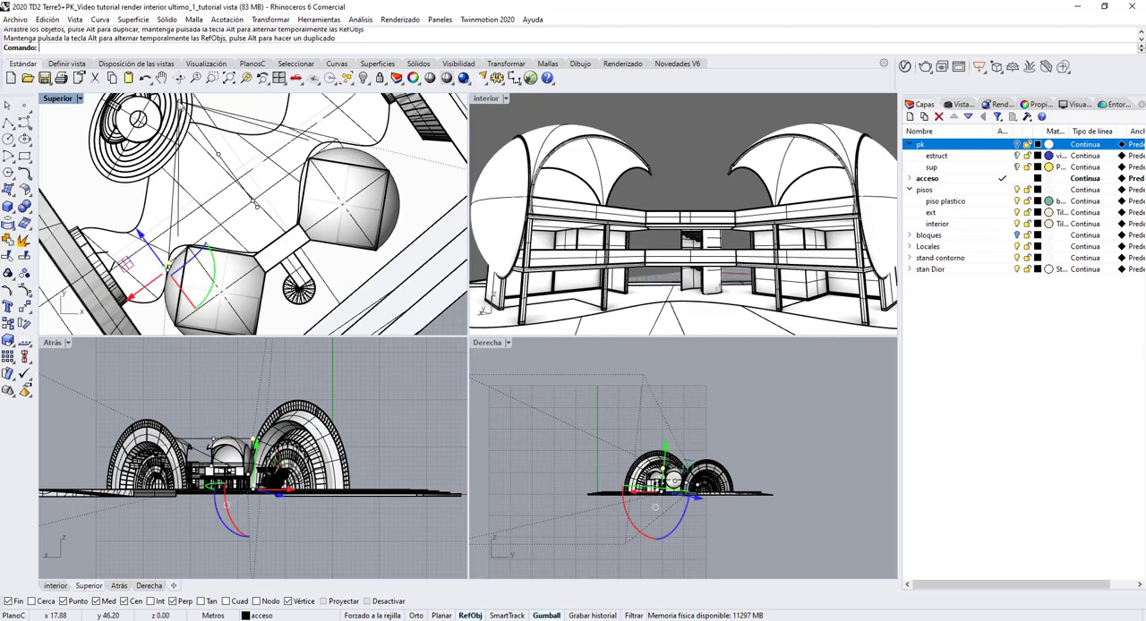
Step: Move the camera's location point near the round stand in plan, and raise it slightly in the Derecha view
click(187, 106)
right_drag(198, 112, 193, 125)
drag(202, 116, 203, 134)
scroll(712, 484, up, 4)
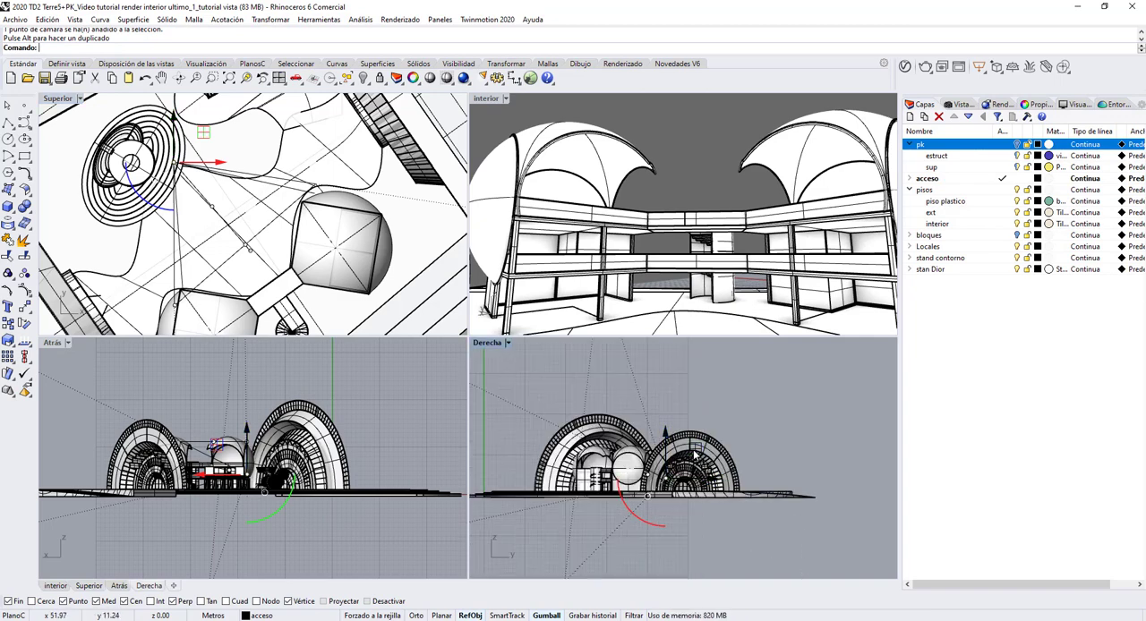
drag(696, 450, 695, 439)
Step: Try turning the interior view freely, and restore the saved view named interior
click(955, 104)
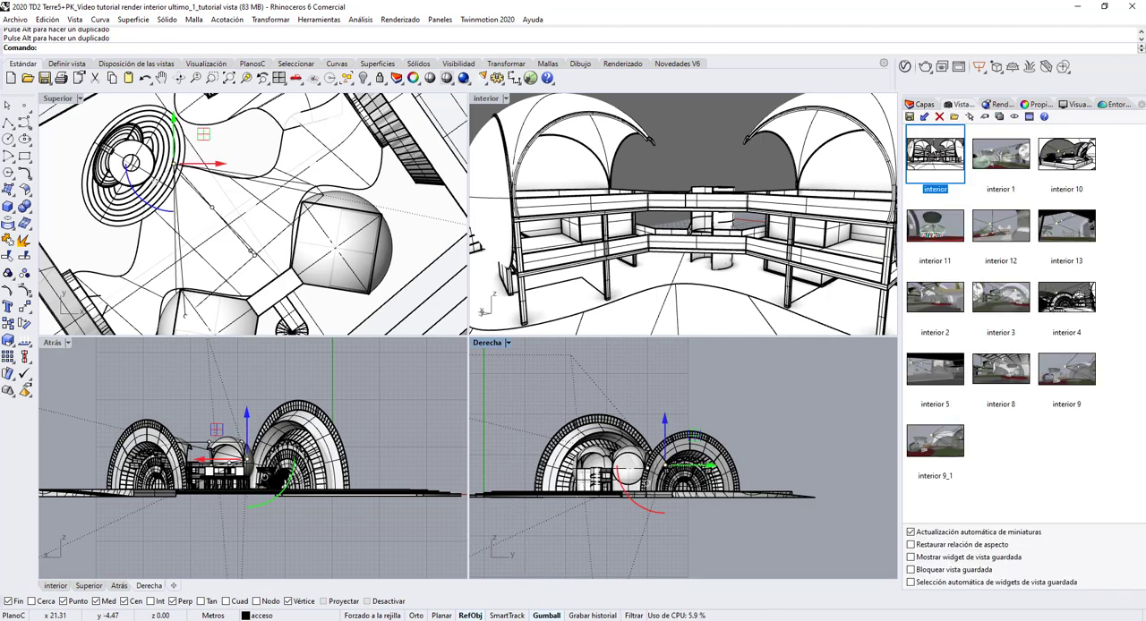
right_drag(616, 249, 618, 222)
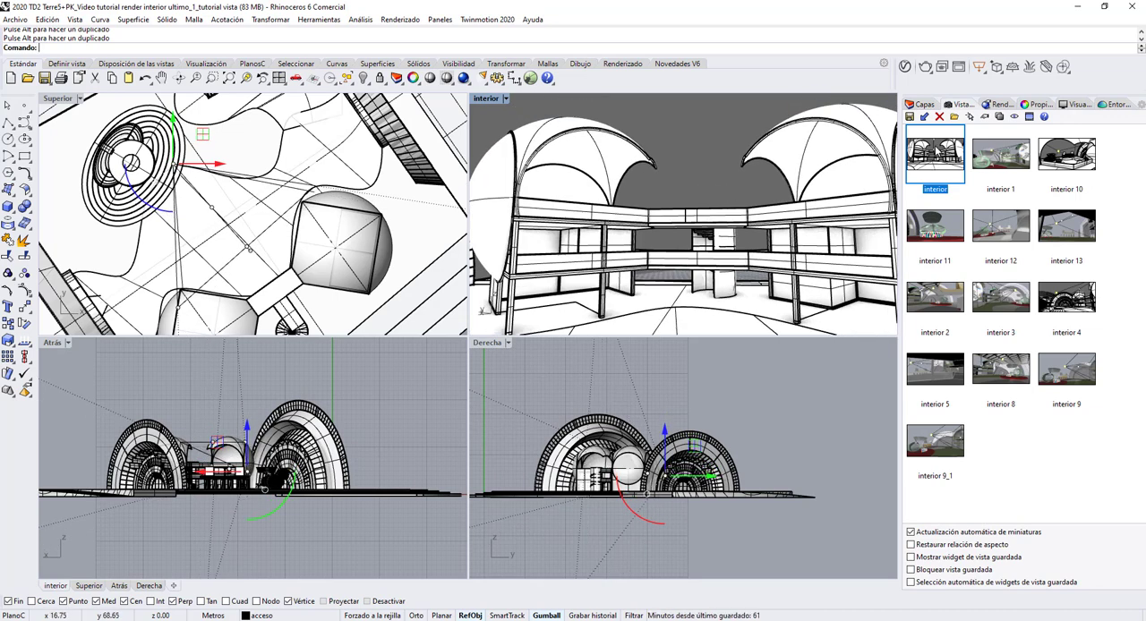
double_click(936, 156)
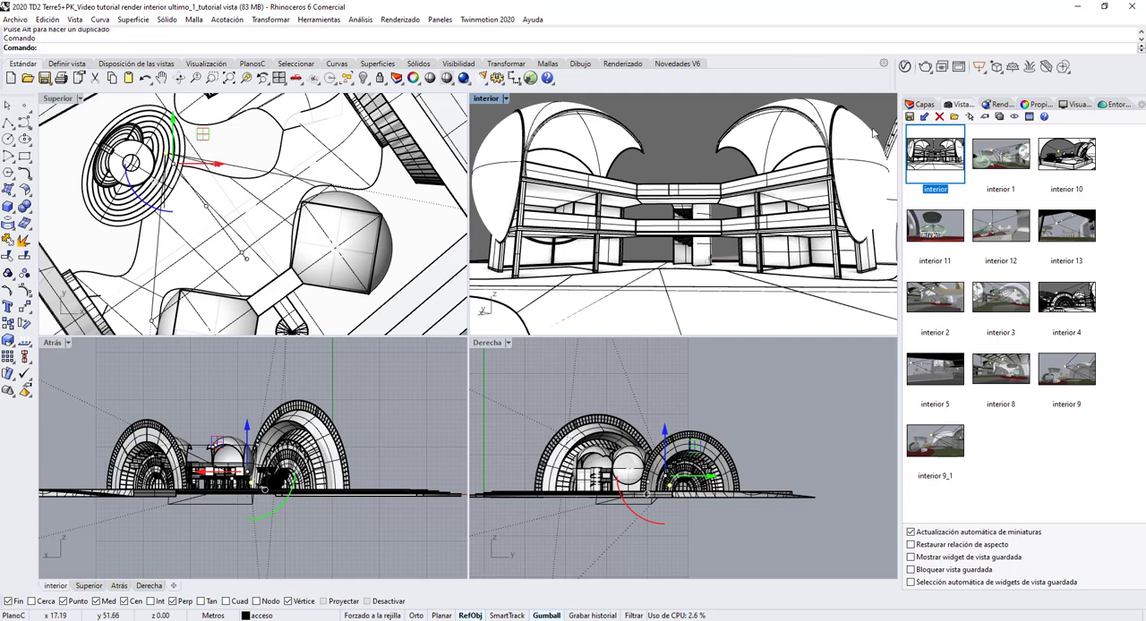
Step: Turn the pk layer back on and maximise the interior viewport
click(923, 105)
click(1017, 144)
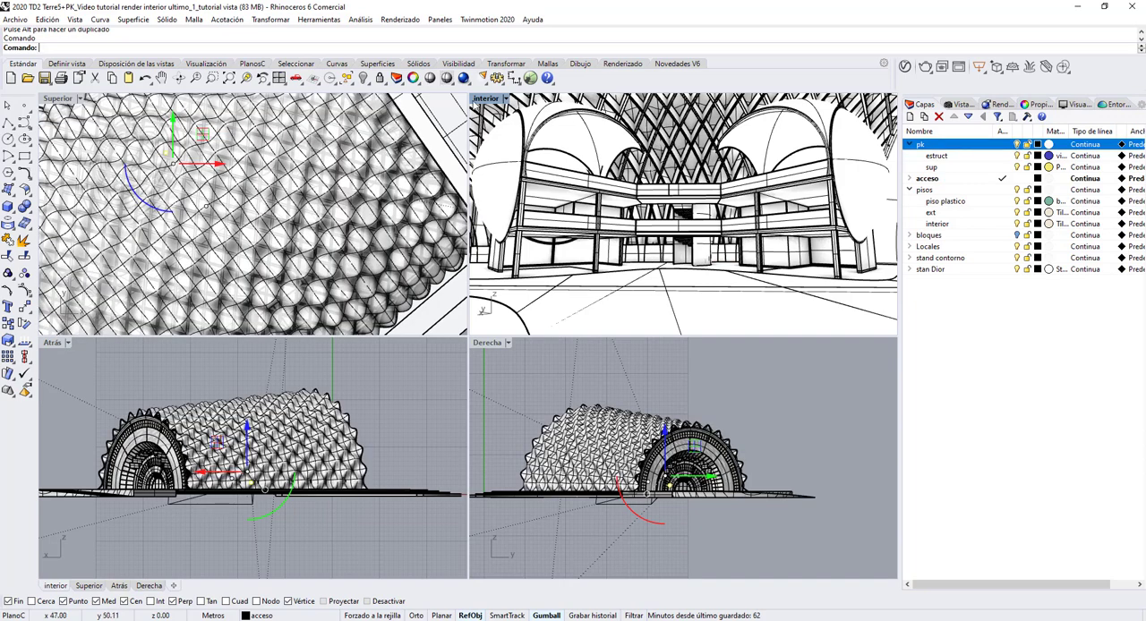
double_click(488, 100)
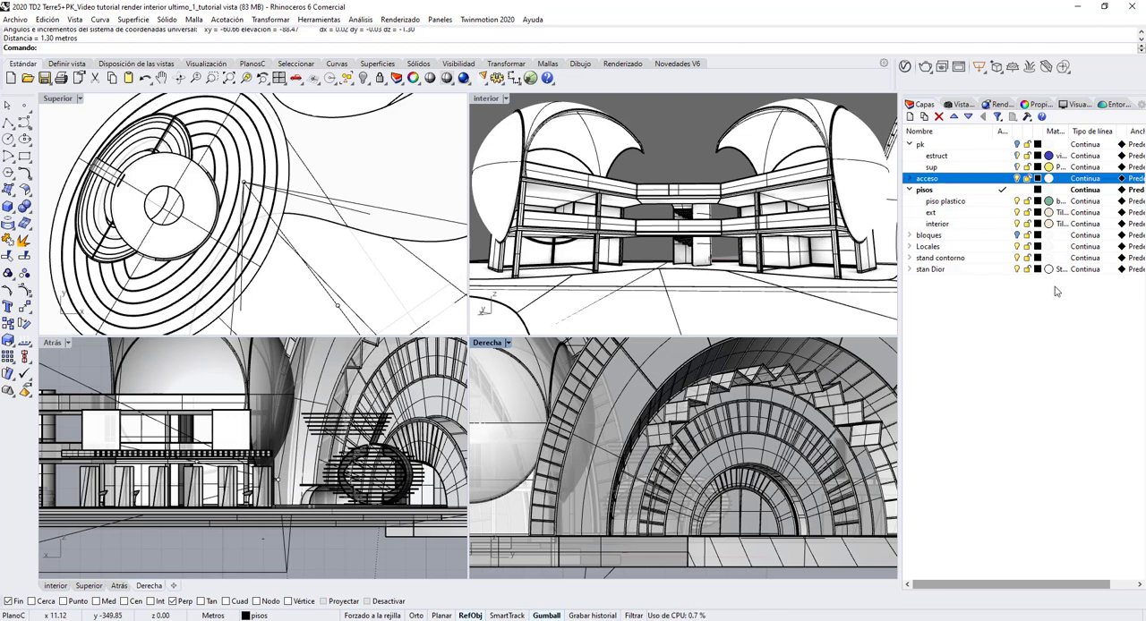
Step: Hide the stand contorno, stan Dior and acceso layers to leave the camera clear in the side views
click(1017, 258)
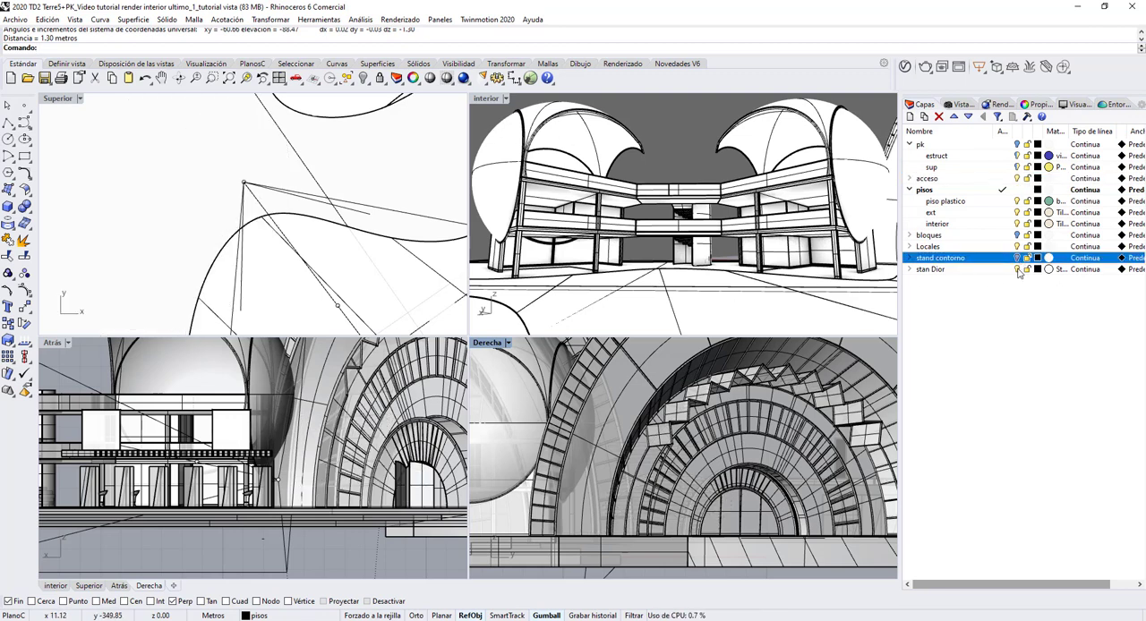
click(1017, 270)
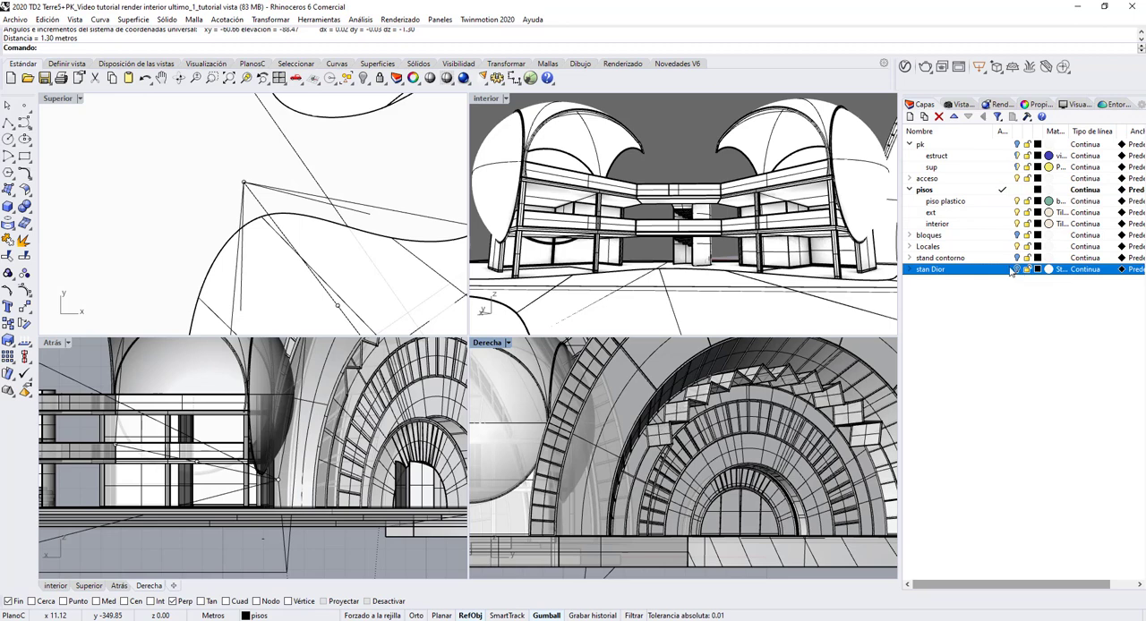
click(1017, 179)
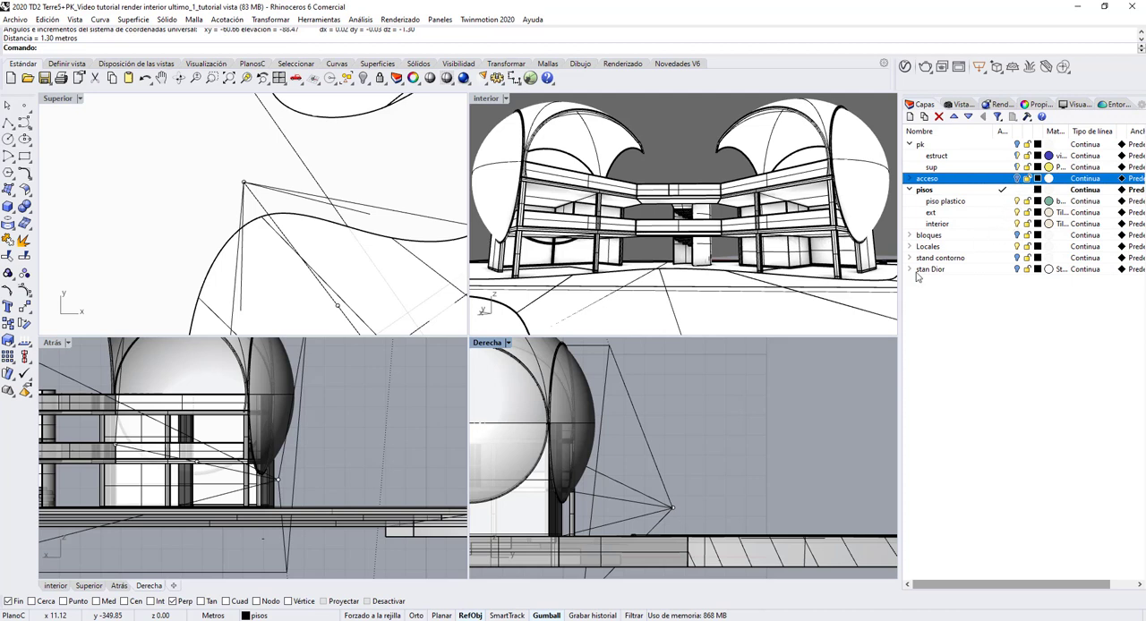
Step: Measure the height above the floor of the camera's location point in the Derecha view and its target point in the Atrás view
click(673, 507)
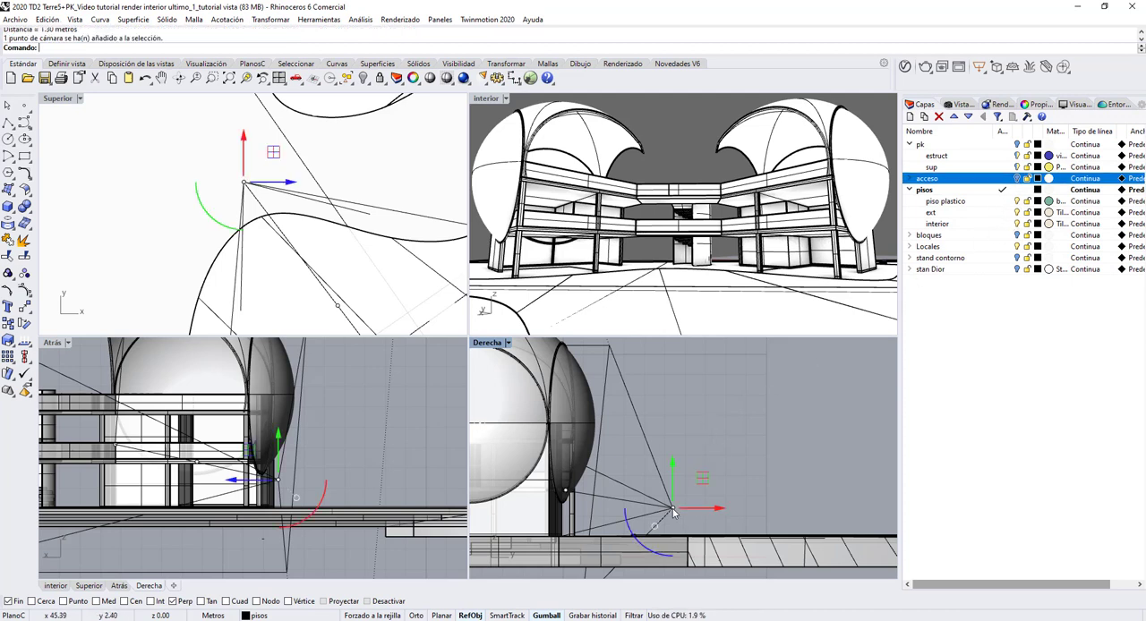
click(360, 19)
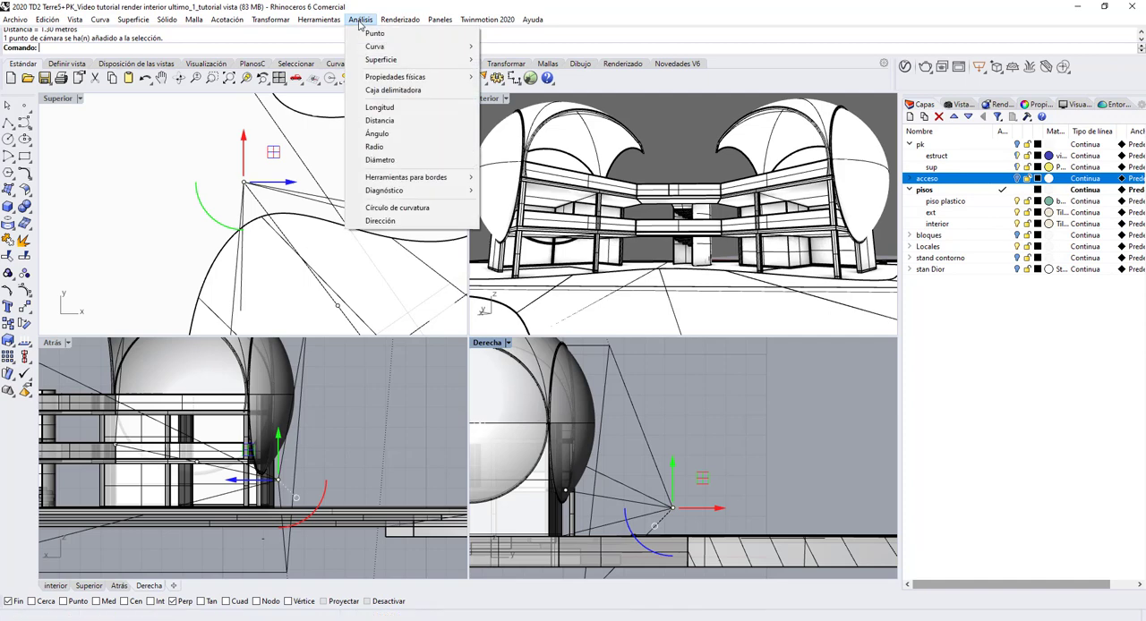
click(380, 120)
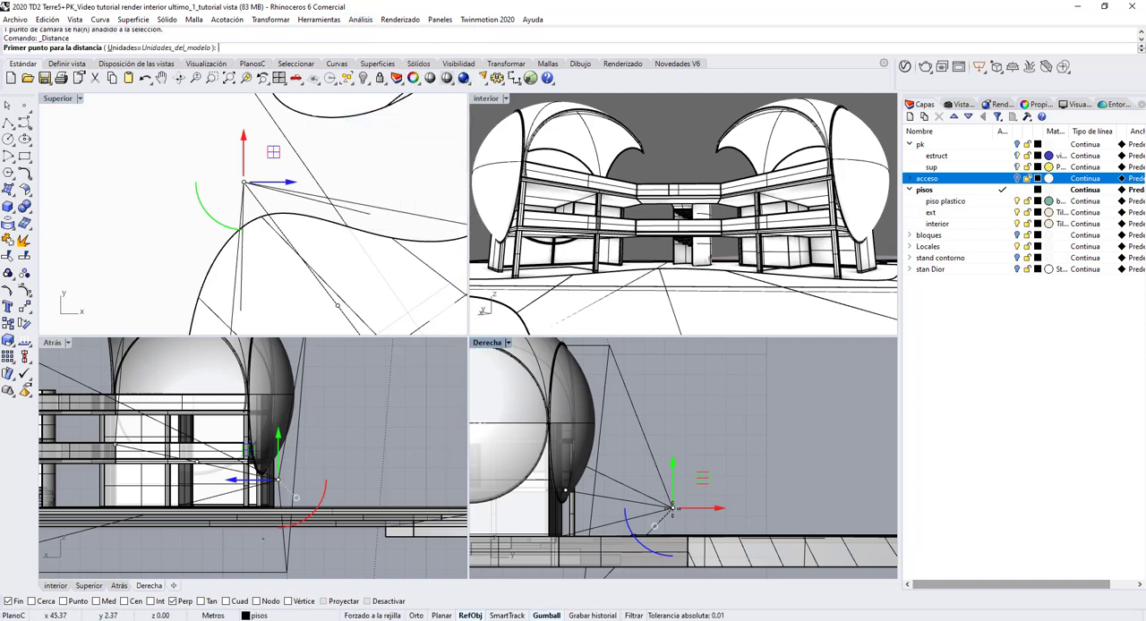
click(672, 507)
click(684, 538)
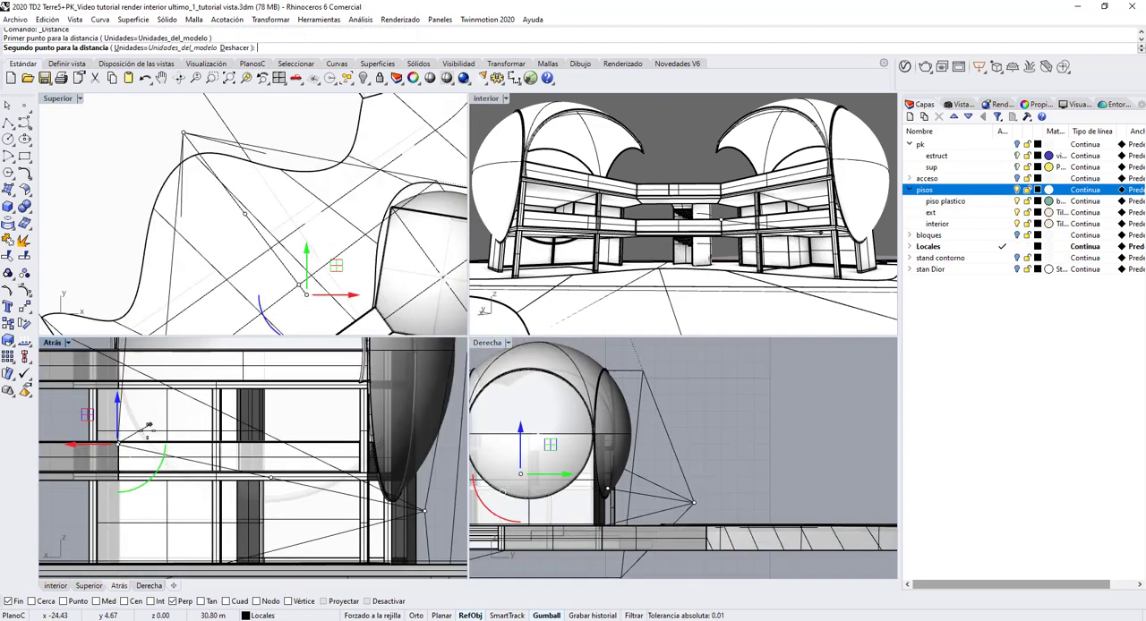
click(117, 562)
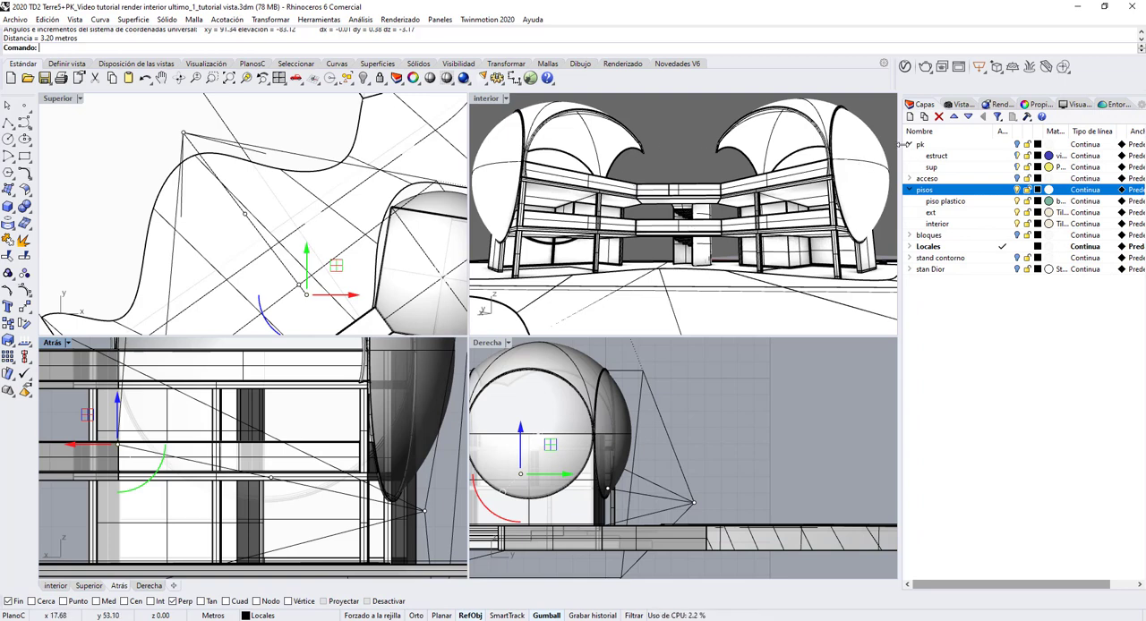
Step: Show the pk, stand contorno and stan Dior layers again and make the interior viewport active
click(1016, 144)
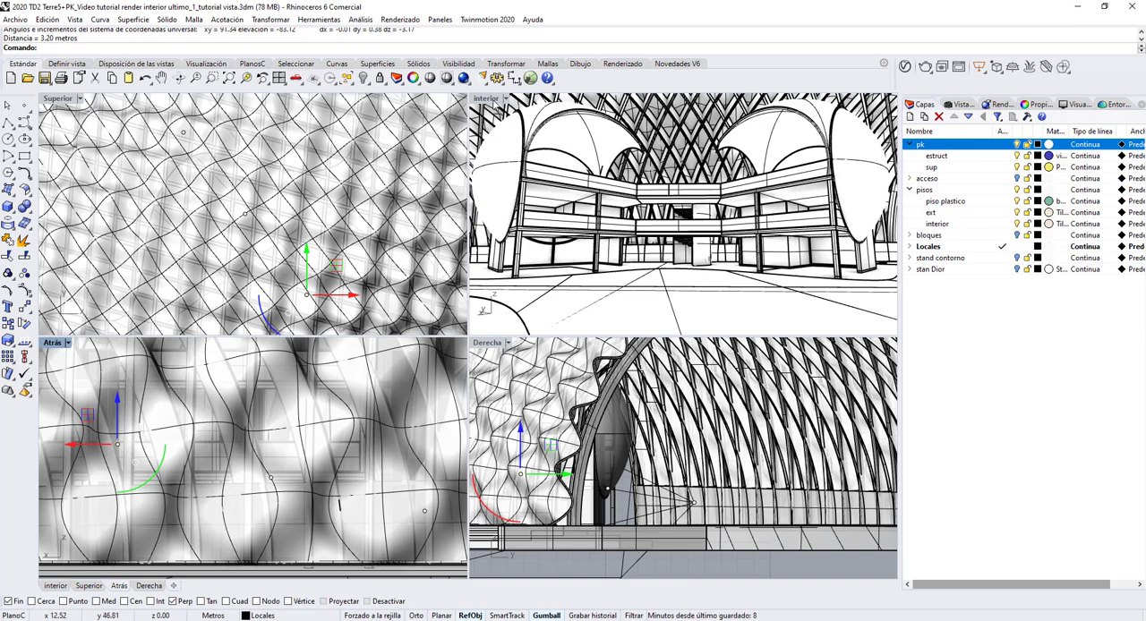
double_click(493, 99)
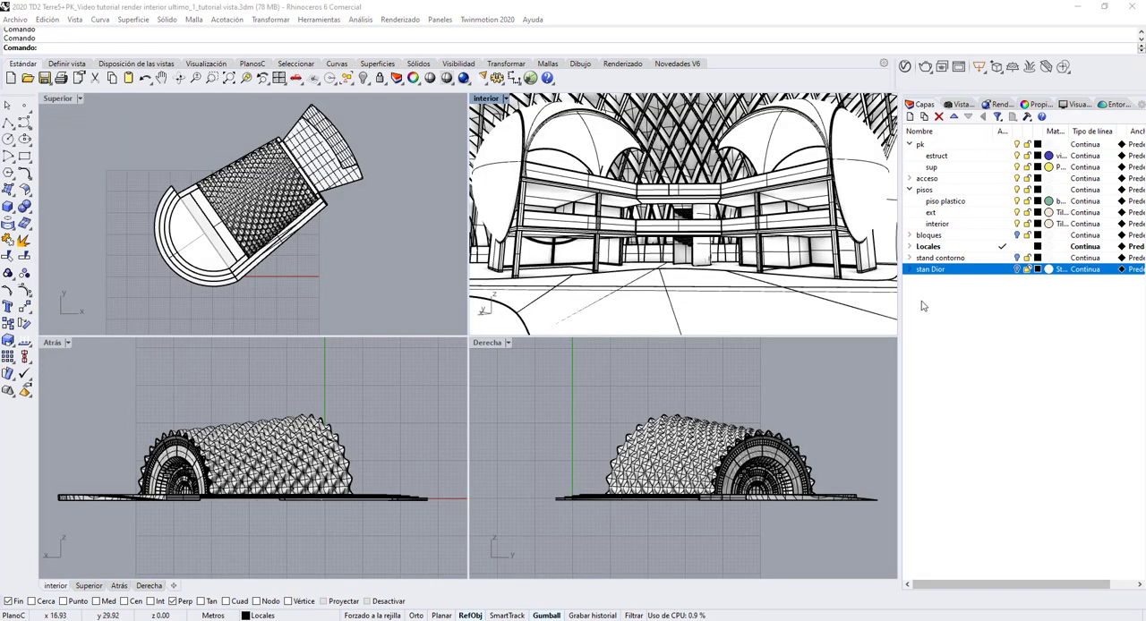
click(1020, 259)
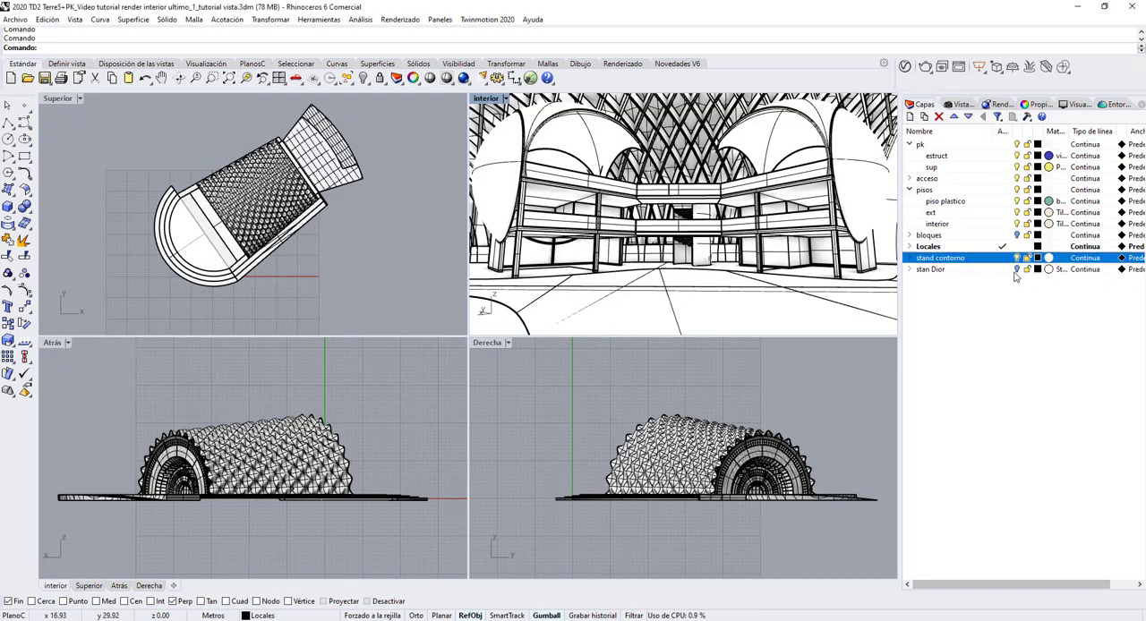
click(1017, 270)
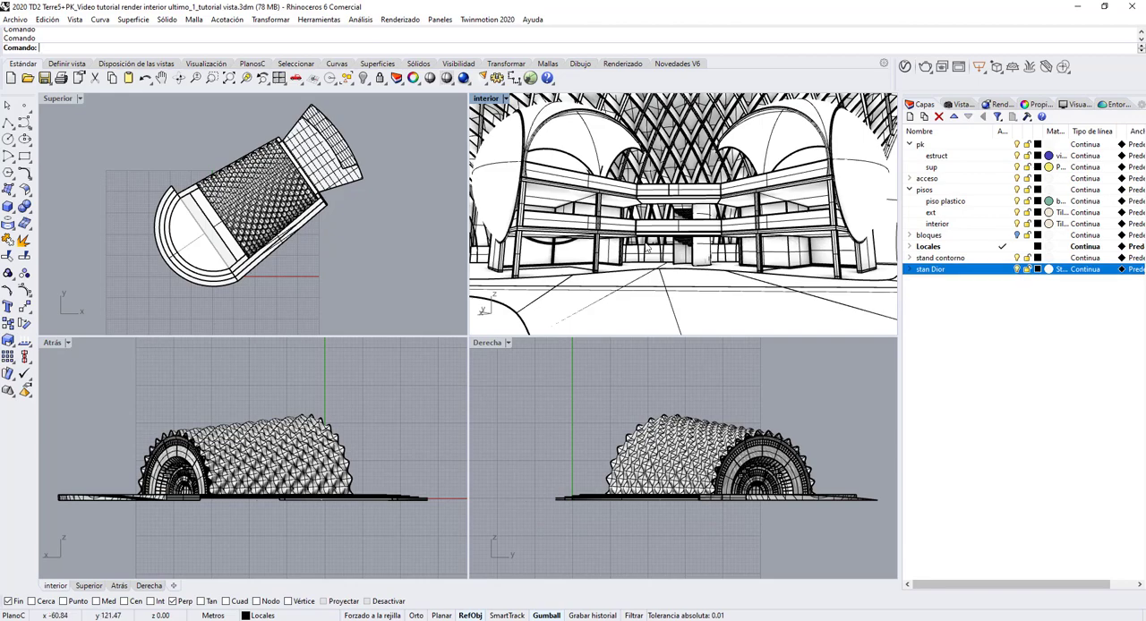
Step: Maximise the interior viewport and reframe its perspective toward the domed locales and the arched access beside the round stand
right_drag(647, 245, 746, 245)
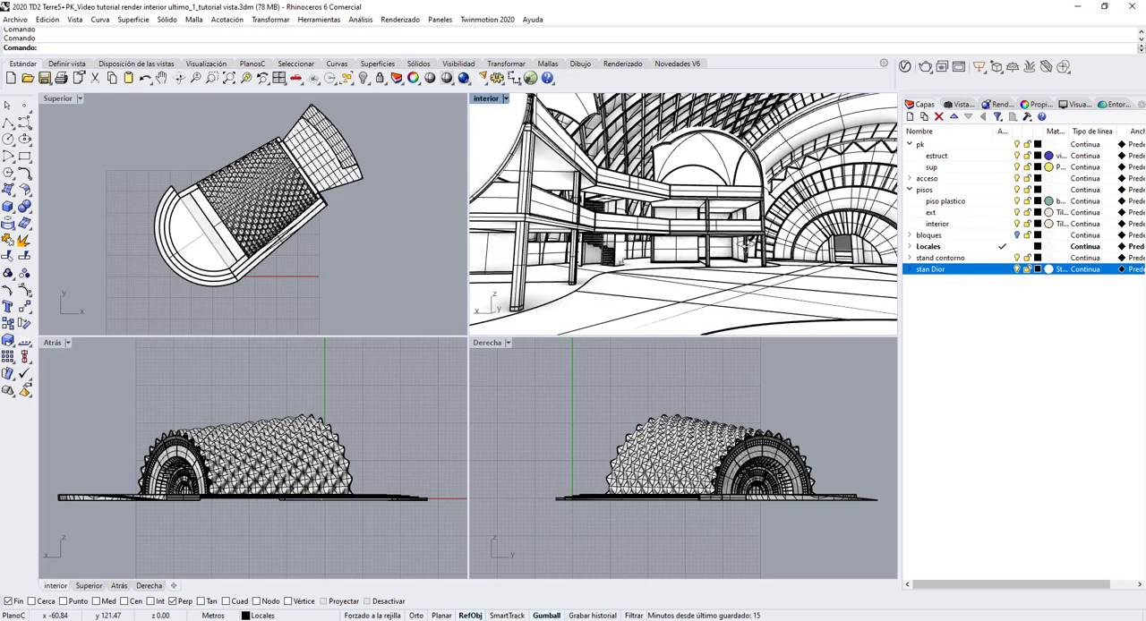
double_click(486, 98)
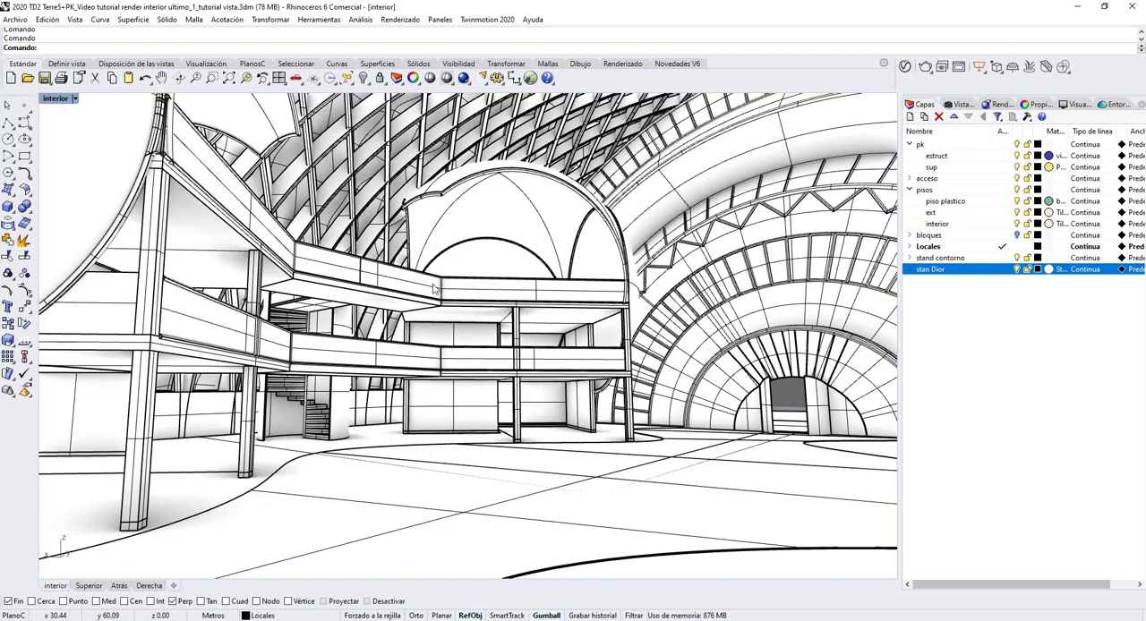
scroll(434, 289, down, 2)
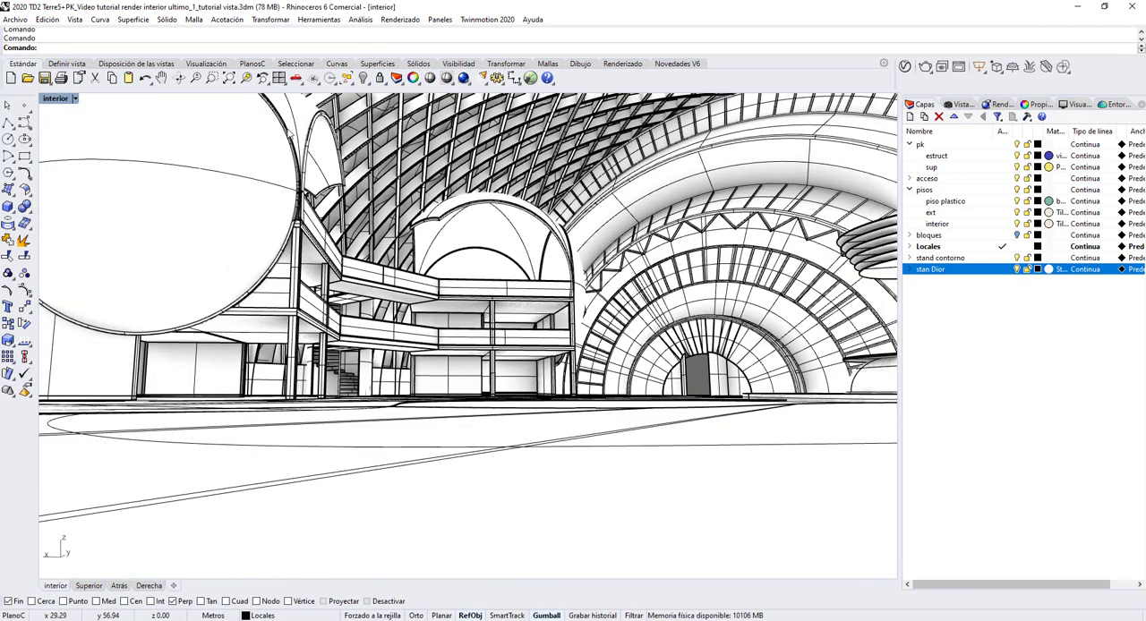
click(161, 78)
drag(369, 190, 325, 230)
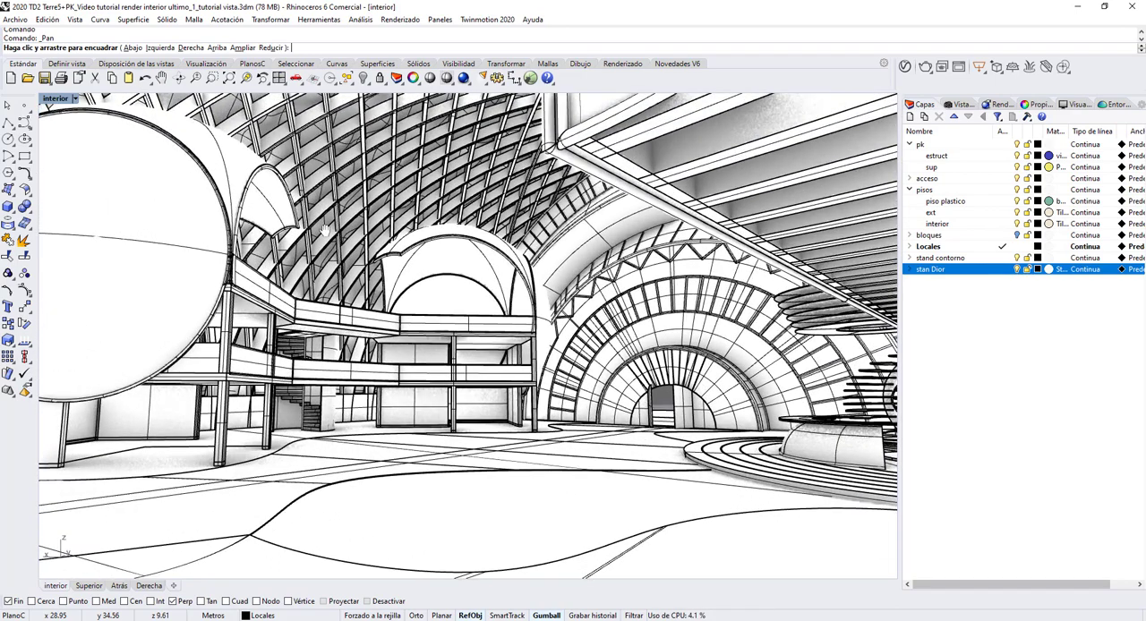
key(Escape)
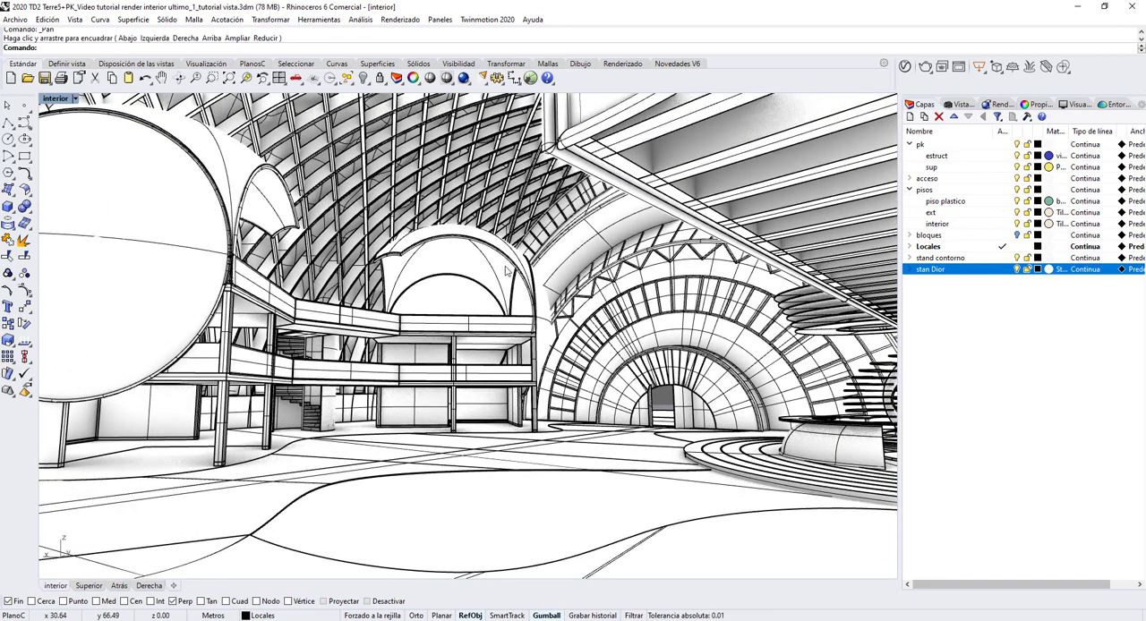
Step: Recompose the interior perspective with the round stand on one side and the domed locales on the other under the lattice roof
right_drag(535, 289, 362, 282)
click(161, 78)
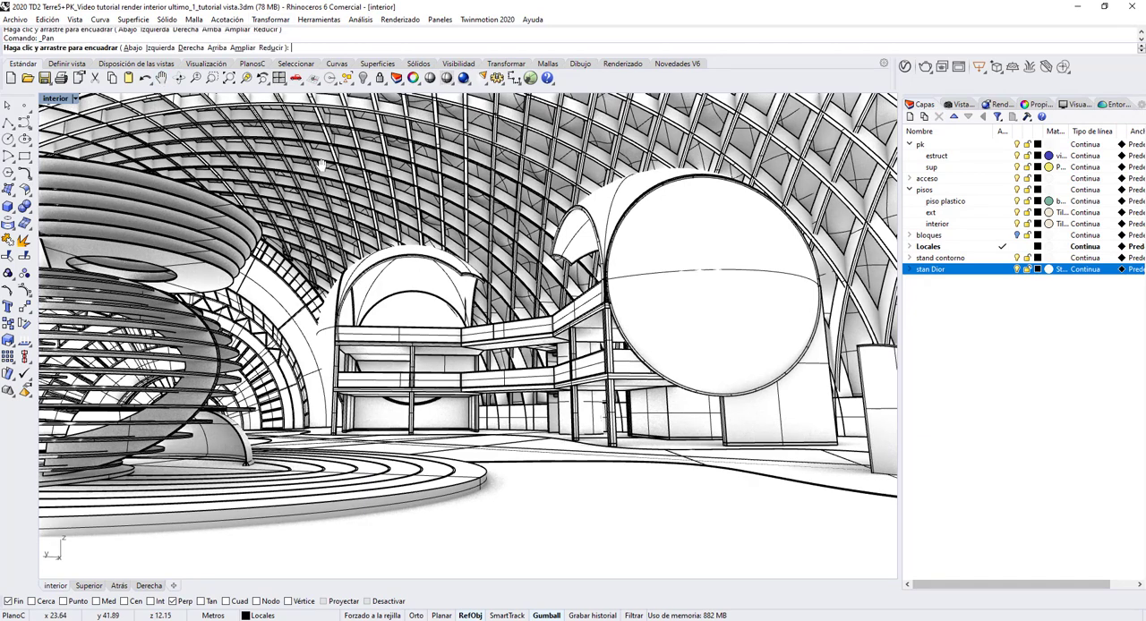
drag(318, 165, 393, 172)
key(Escape)
right_drag(487, 208, 463, 207)
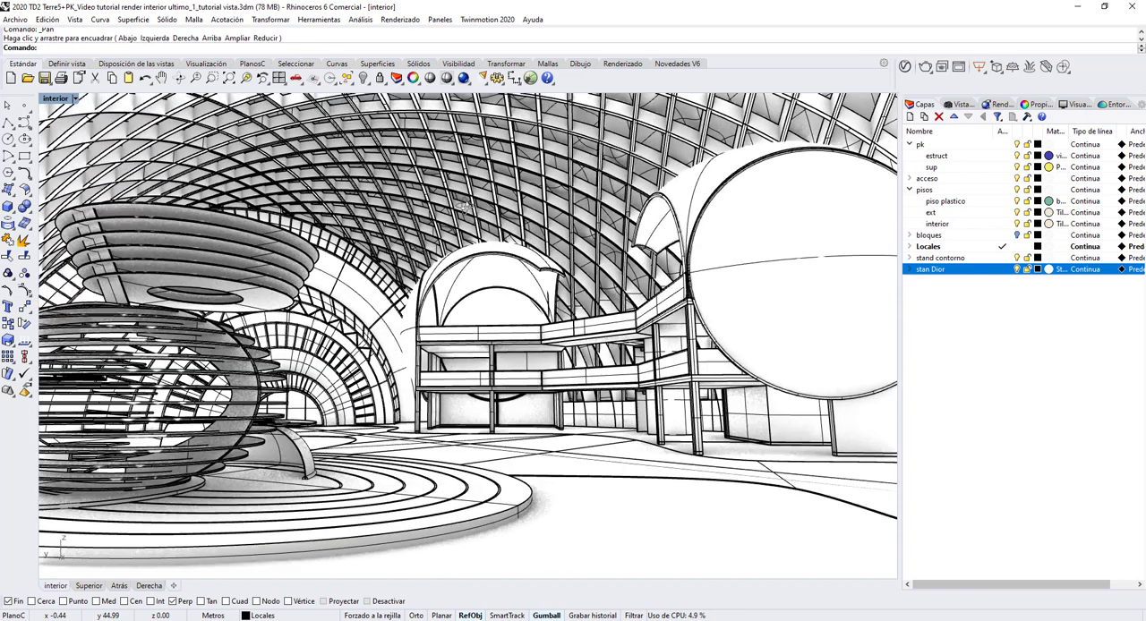
click(195, 80)
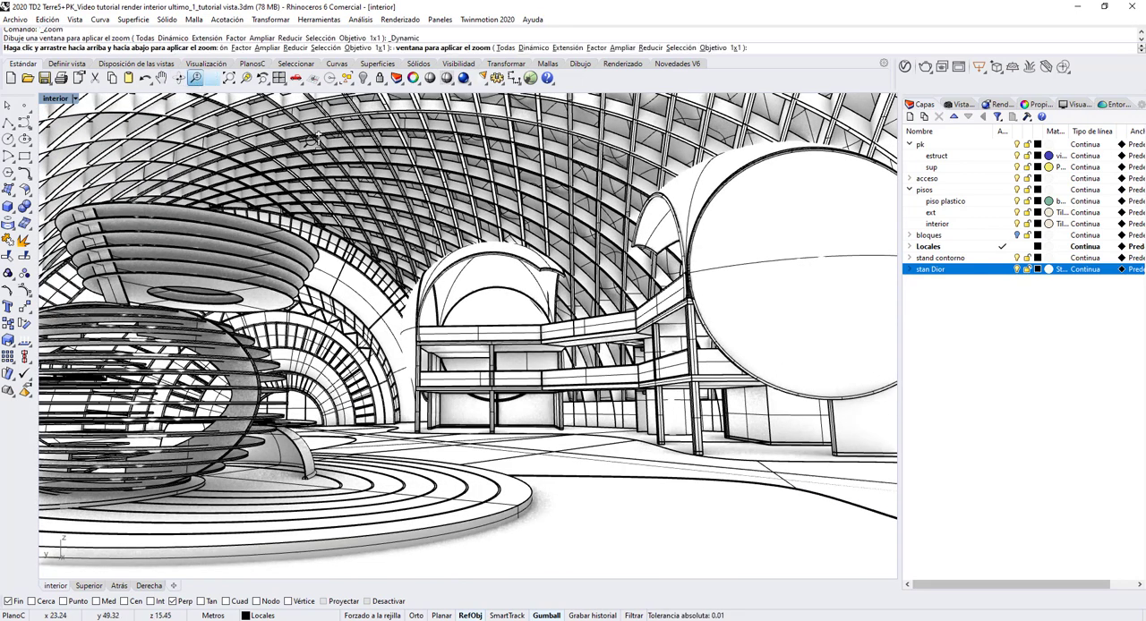
drag(411, 210, 429, 237)
click(162, 80)
key(Escape)
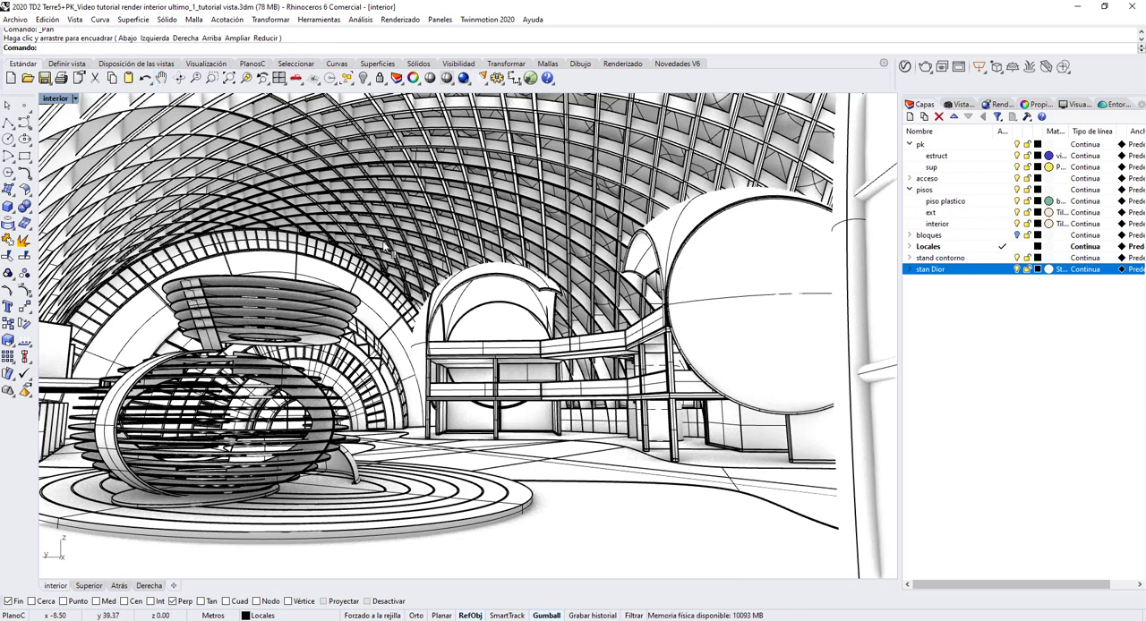
Step: Rotate and pan the interior perspective to bring the round stand back into frame opposite the two-storey domed locales
scroll(383, 248, up, 10)
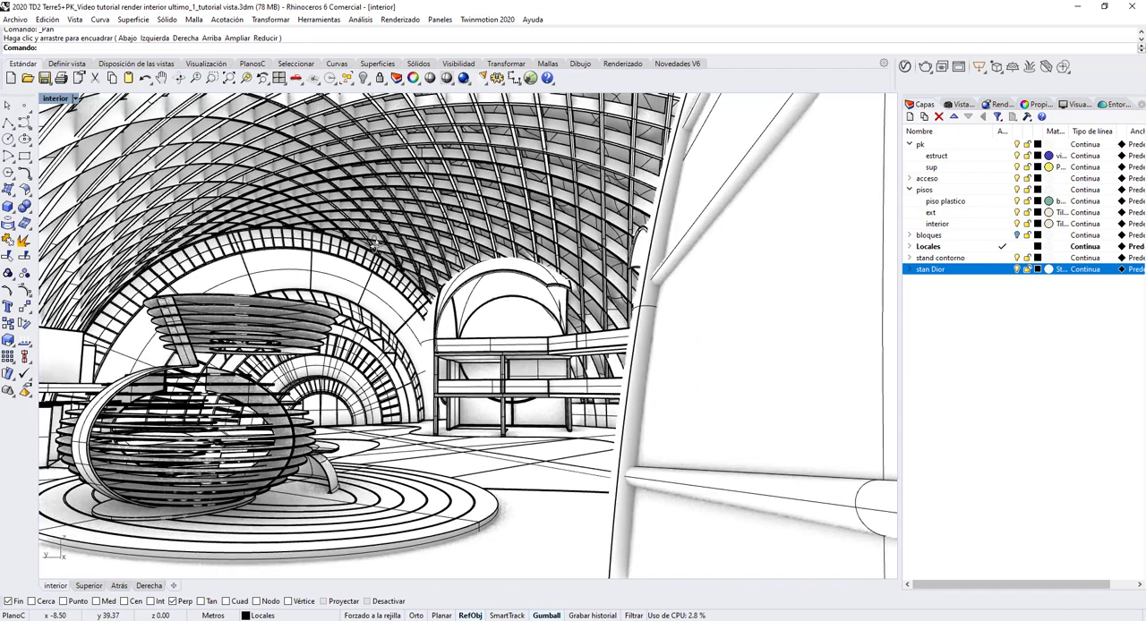
scroll(363, 253, down, 10)
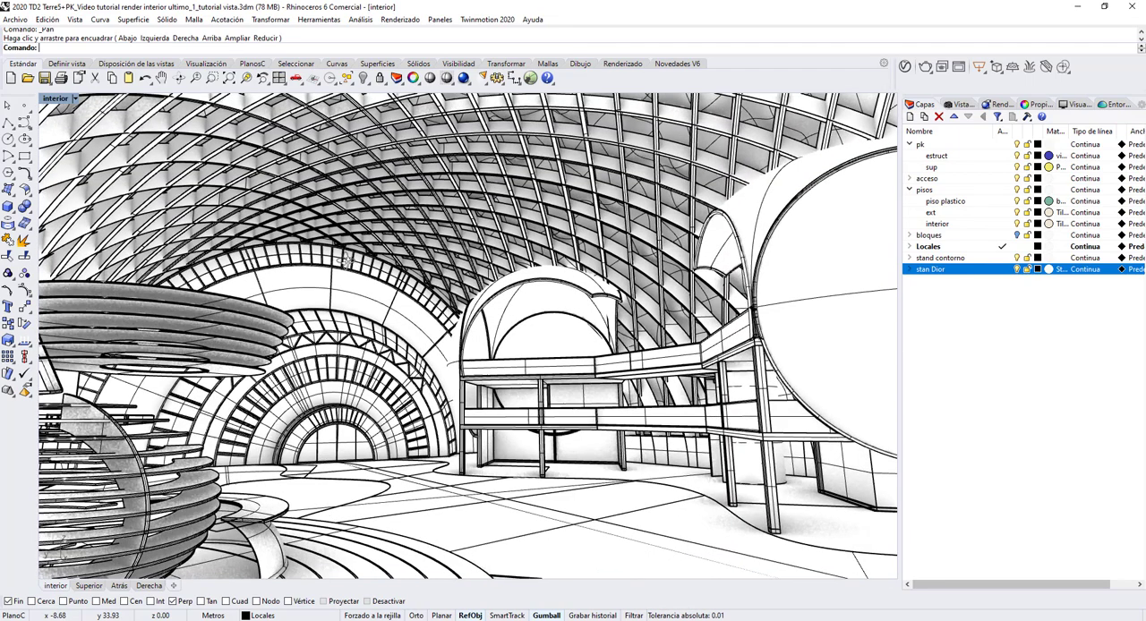
right_drag(345, 261, 344, 257)
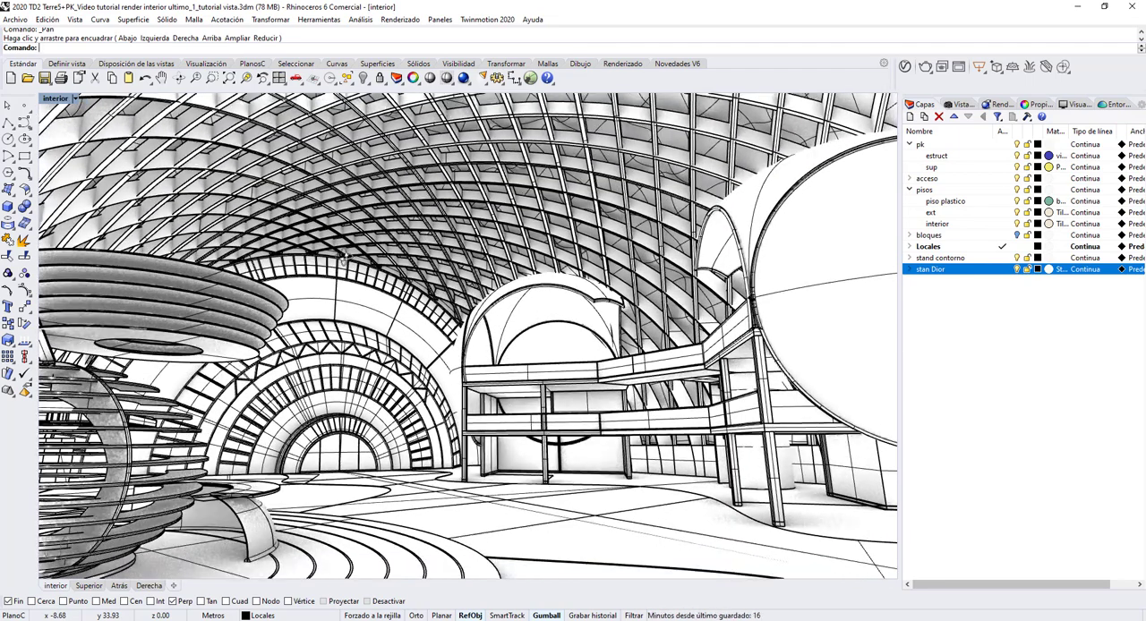
click(161, 78)
drag(393, 185, 436, 162)
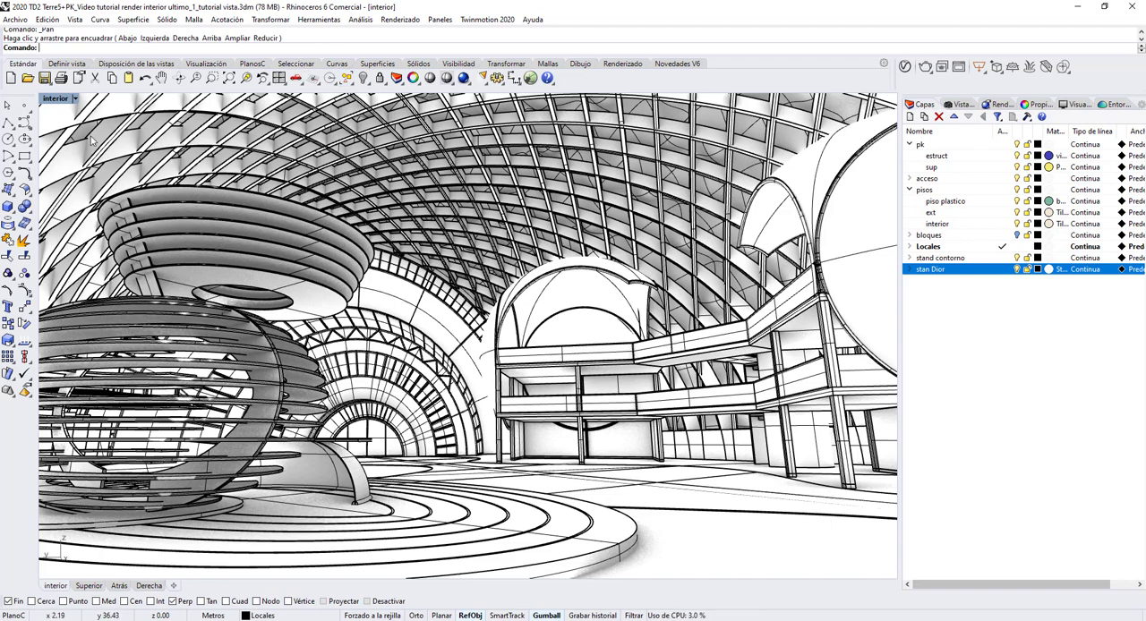
Step: Shorten the interior camera's focal length to about 19.9 so the whole round stand and its circular platform fit the frame
click(76, 98)
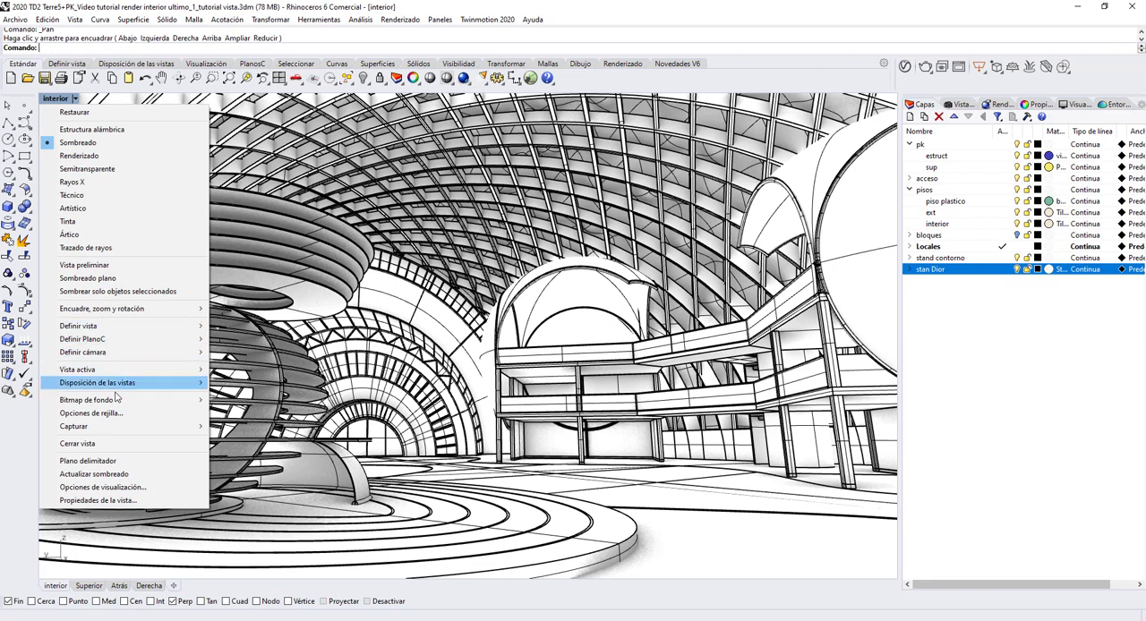
mouse_move(101, 358)
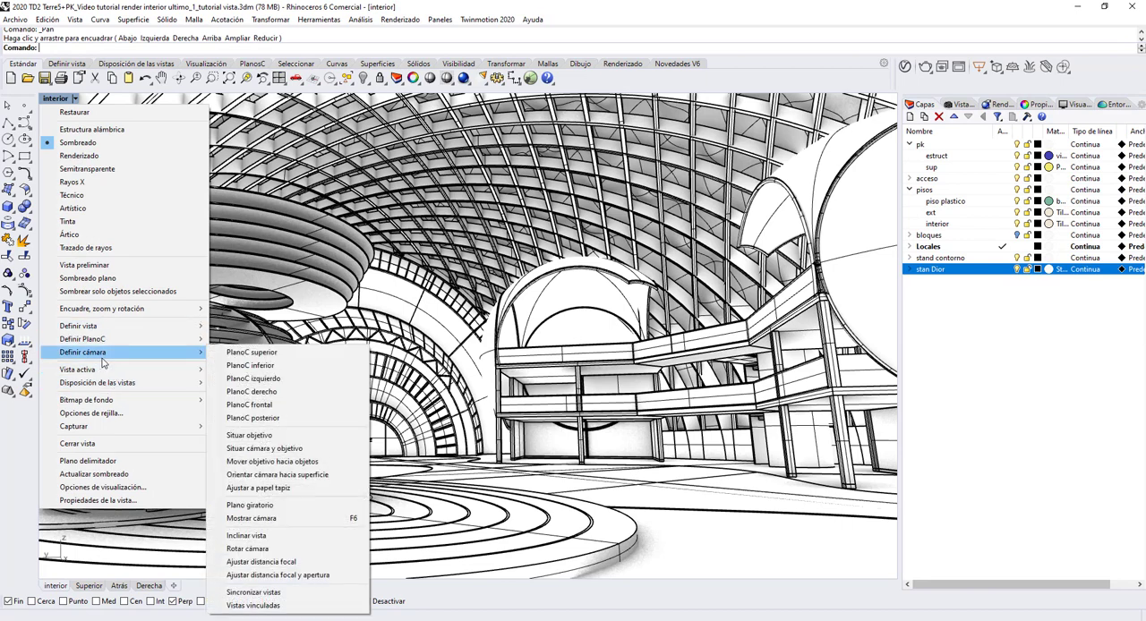
click(285, 564)
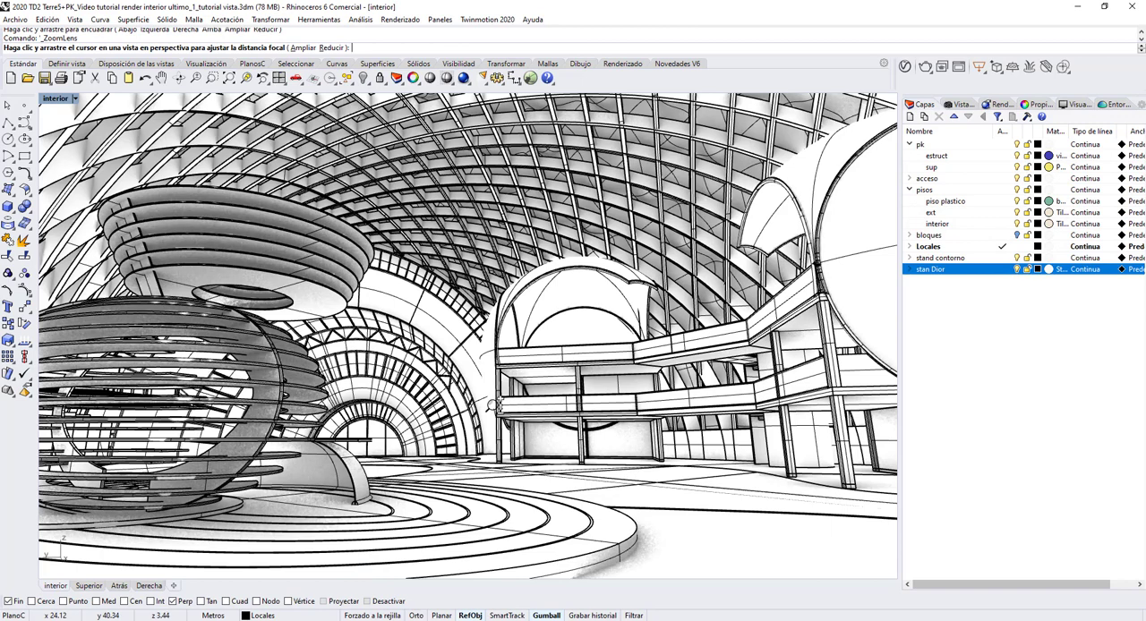
drag(493, 405, 494, 418)
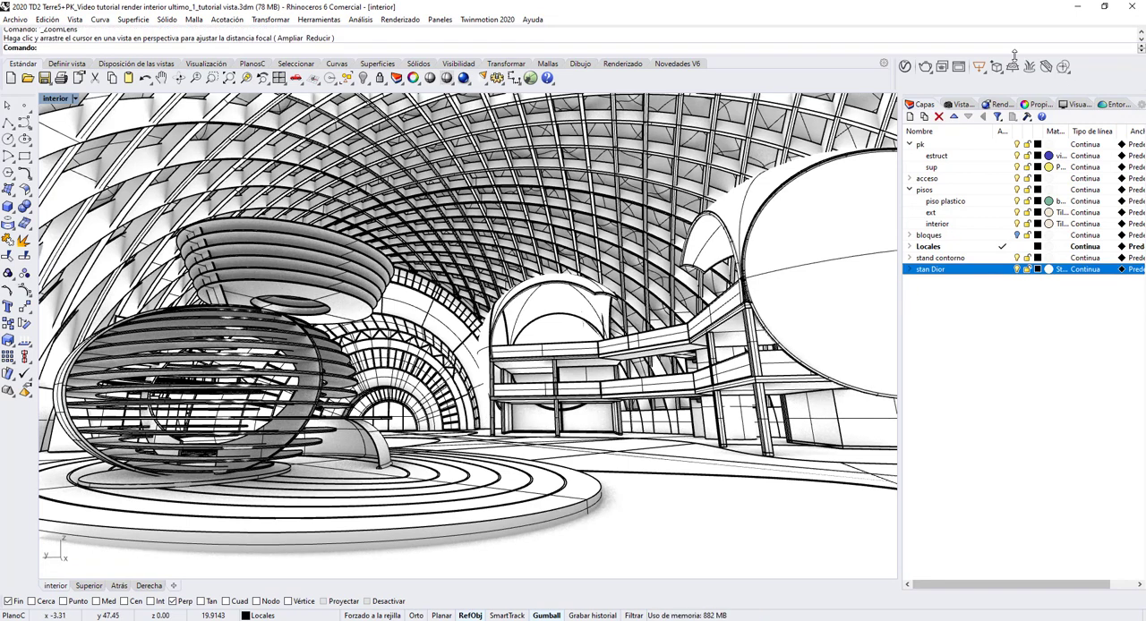
Step: Save the current perspective as a named view called interior 2_1
click(956, 106)
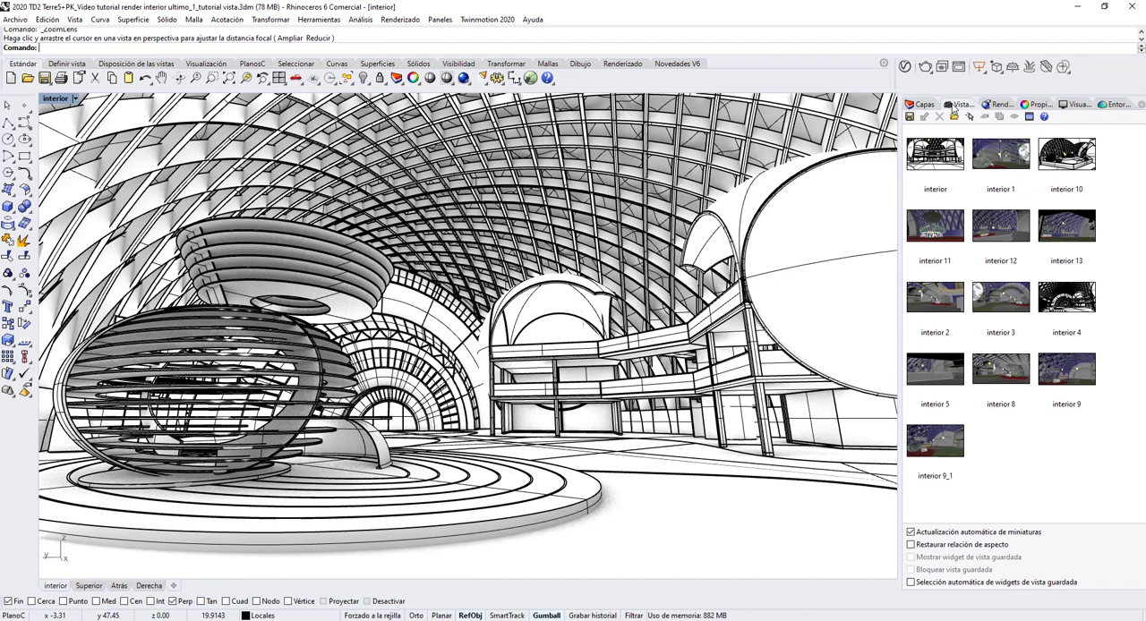
click(909, 117)
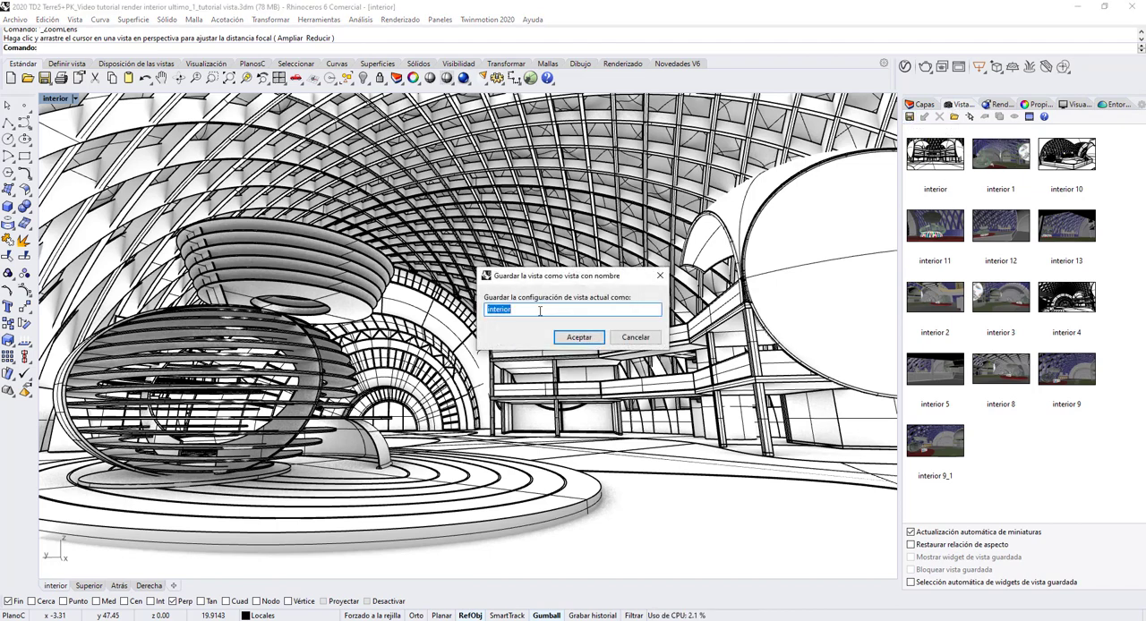
click(540, 311)
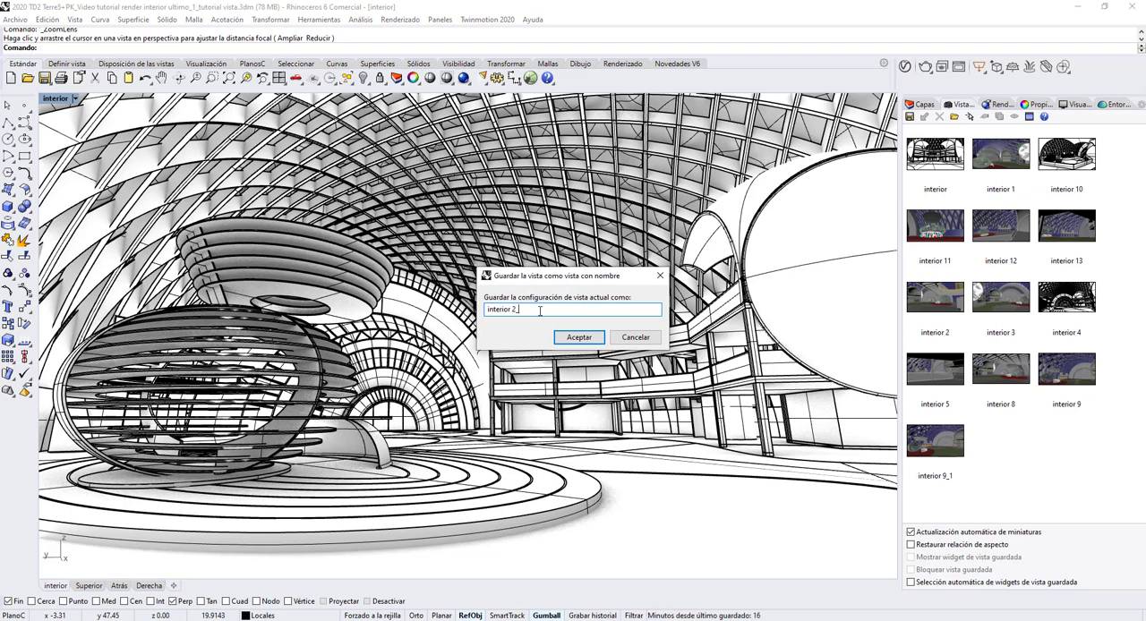
text(_1)
click(579, 337)
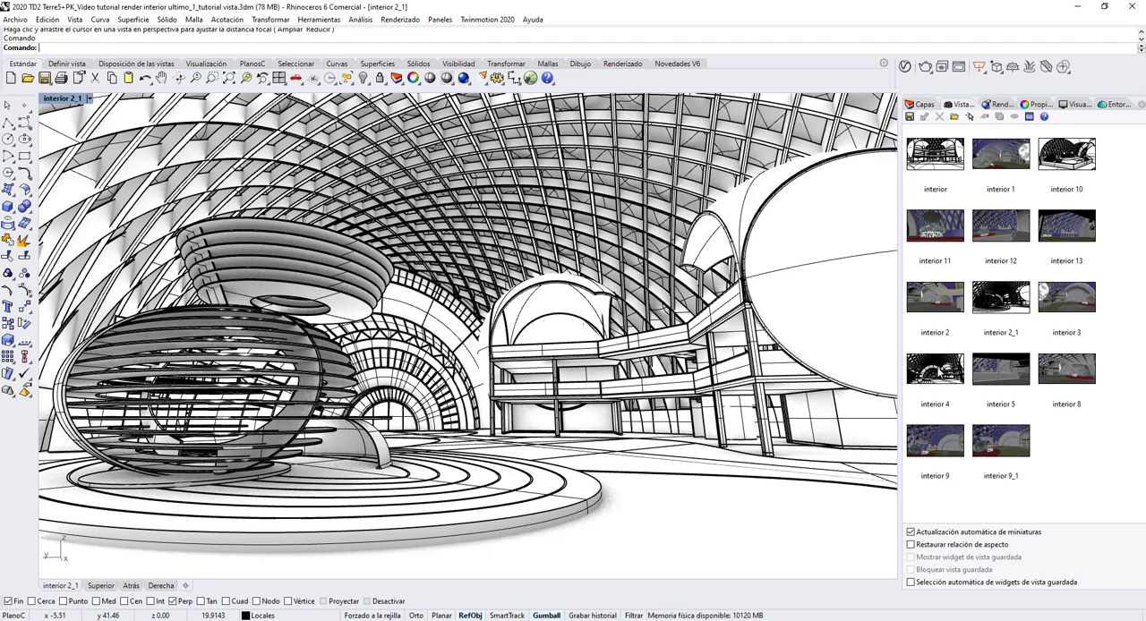
Step: Restore the saved view interior 4 and rotate, zoom and pan it to show more floor and the stand's circular platform
double_click(934, 367)
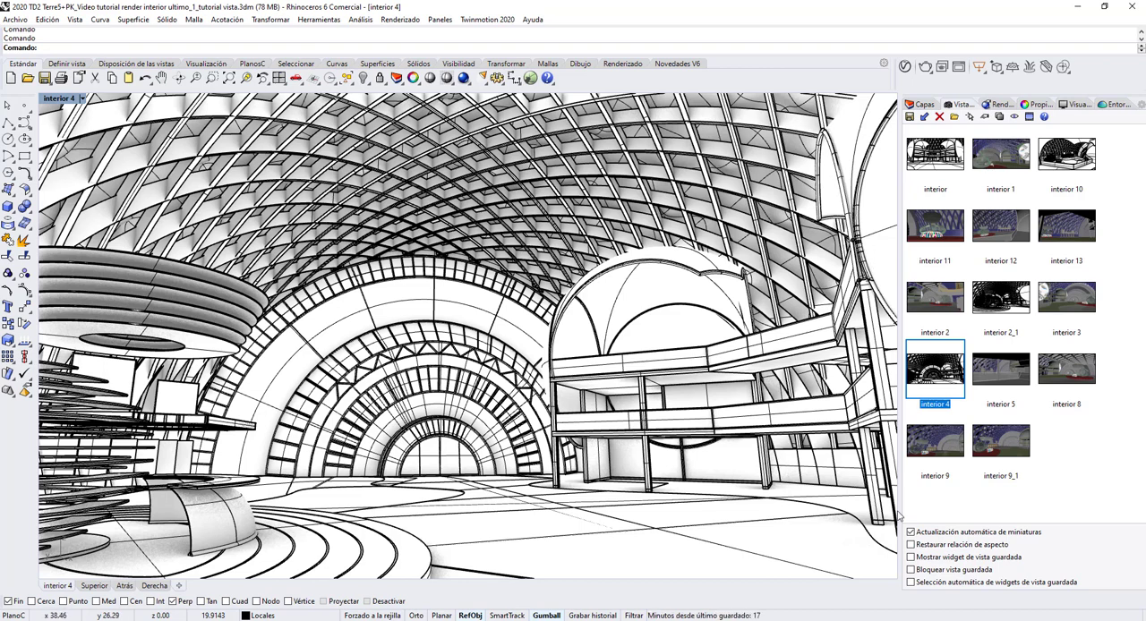
click(179, 78)
drag(352, 150, 356, 163)
drag(355, 165, 353, 168)
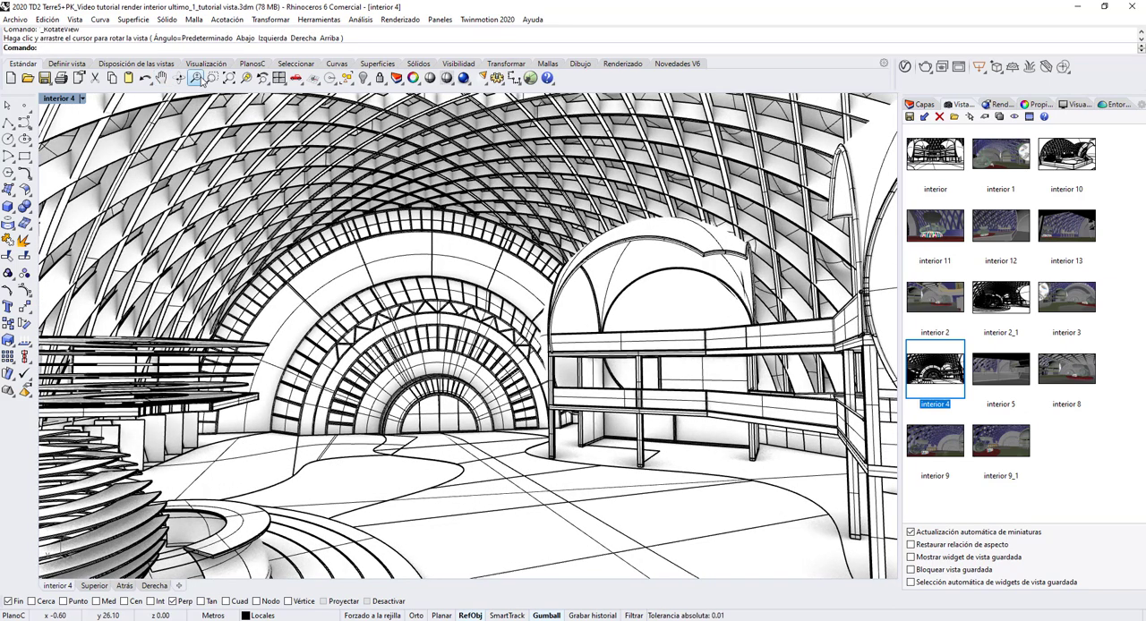
click(196, 79)
drag(316, 204, 317, 182)
click(159, 79)
key(Return)
Step: Shorten the focal length of the interior 4 camera to about 20.1 to take in the whole stand and the large dome
click(85, 100)
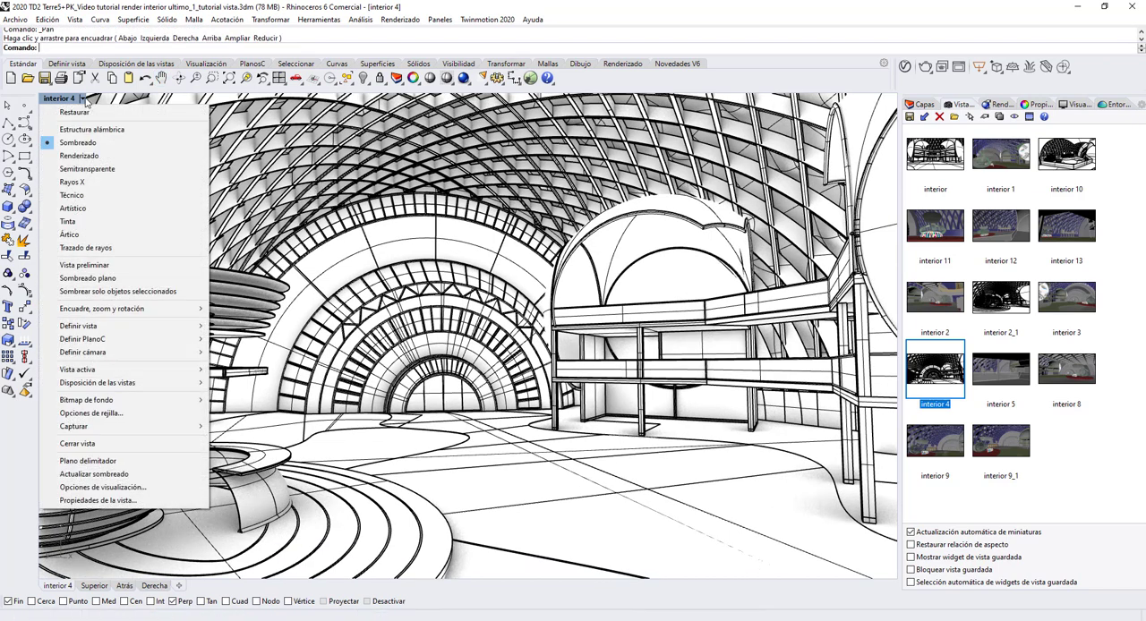
mouse_move(114, 355)
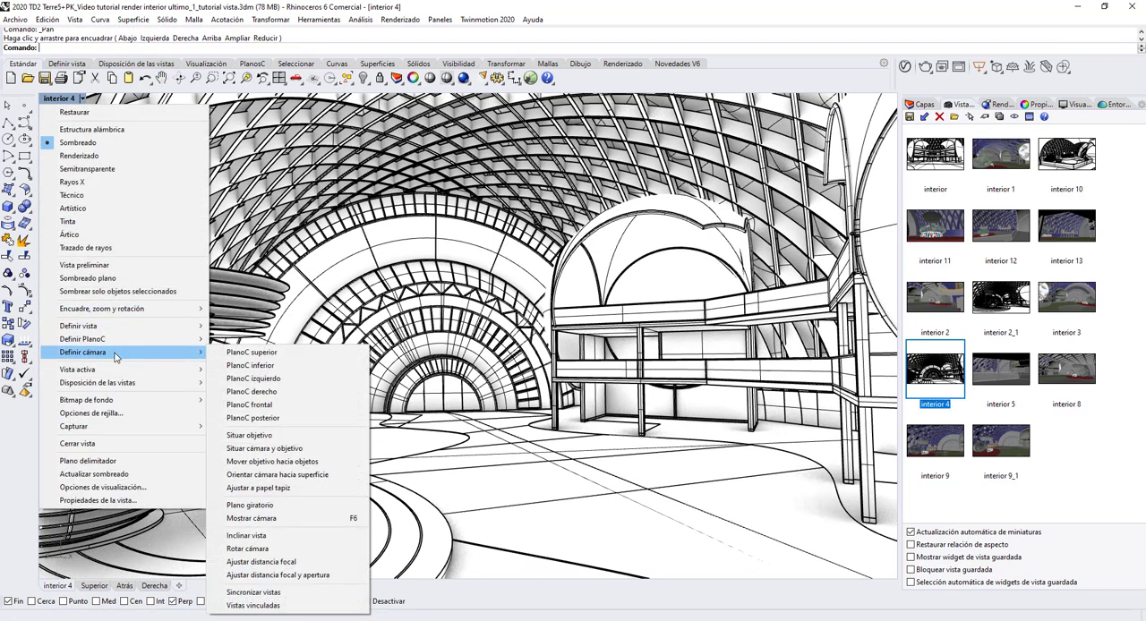
click(285, 562)
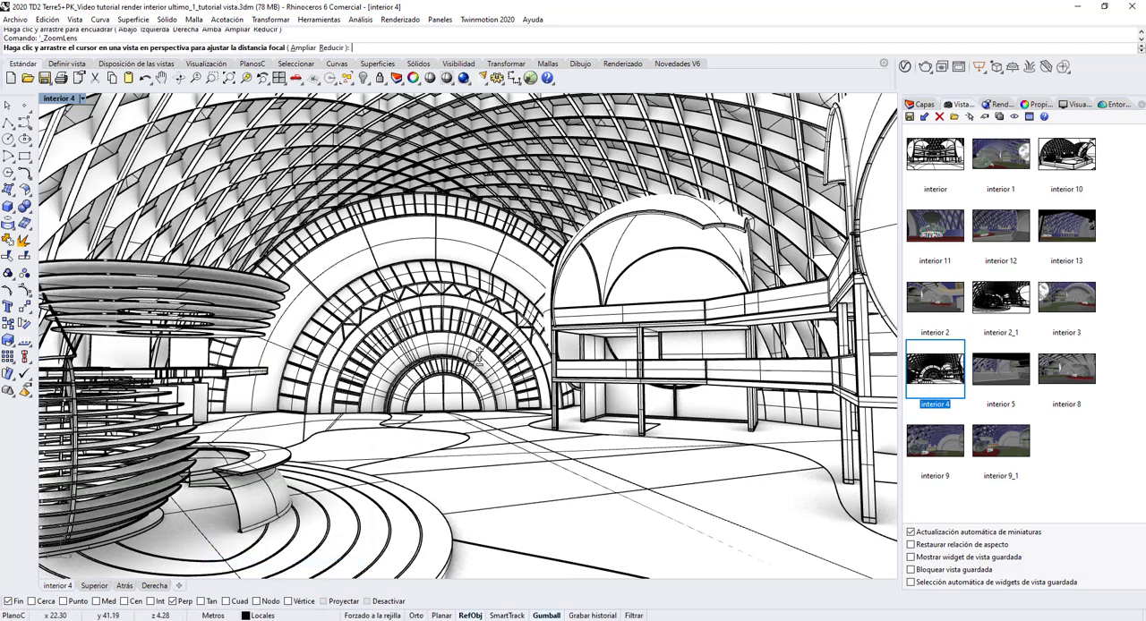
drag(474, 356, 481, 367)
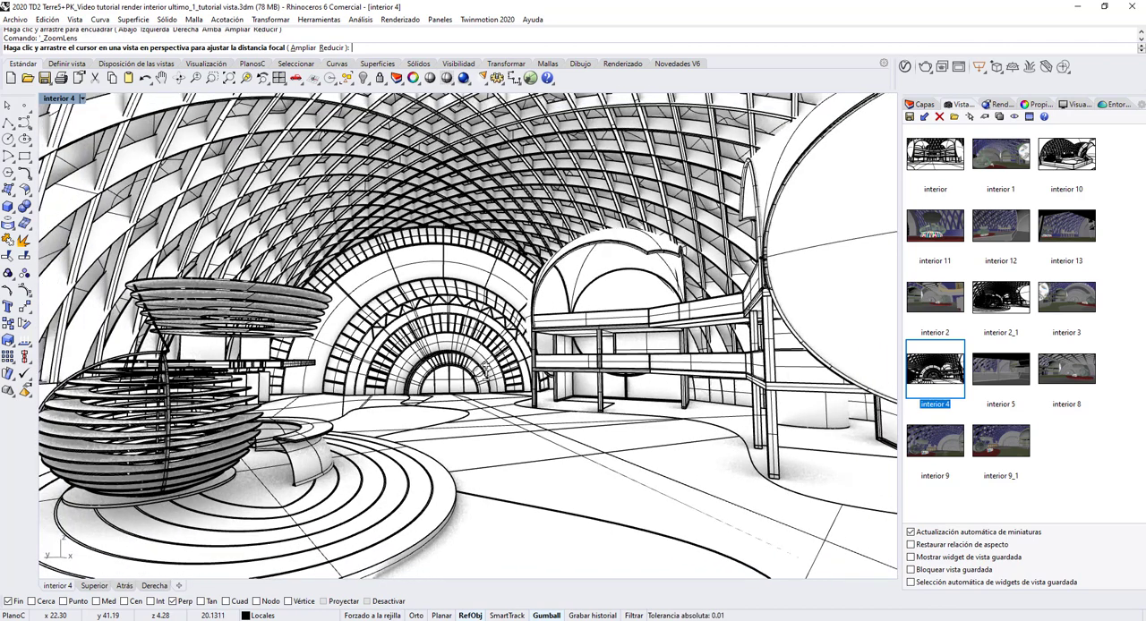
key(Return)
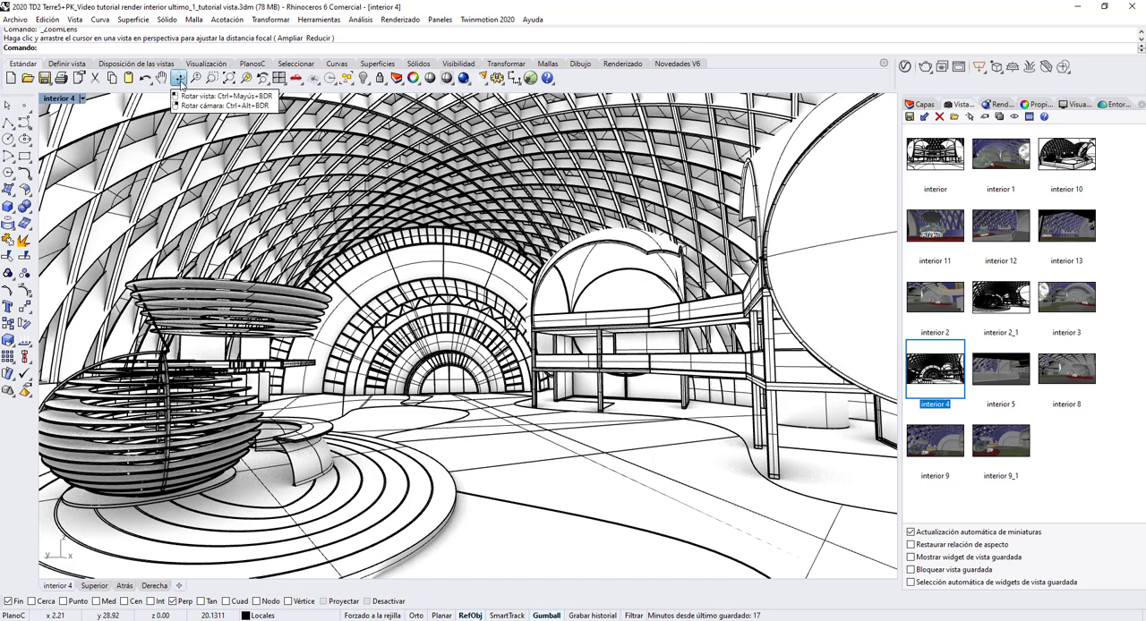
Step: Fine-tune the interior 4 perspective with small rotations, a slight zoom out and a pan so the full stand platform is framed
click(179, 78)
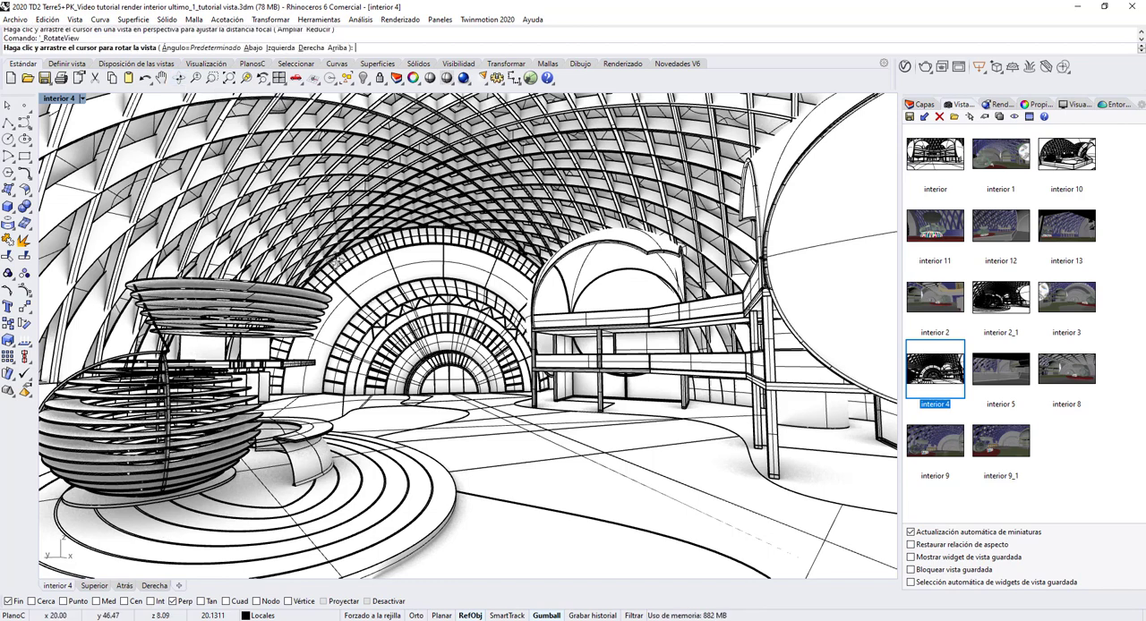
drag(336, 262, 338, 261)
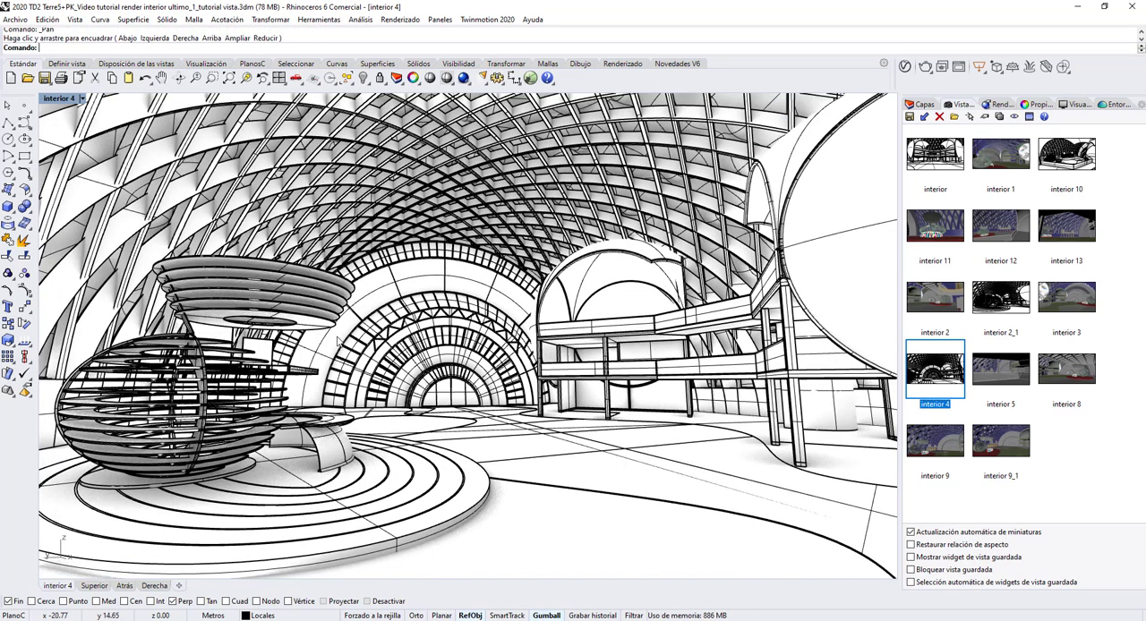
click(180, 81)
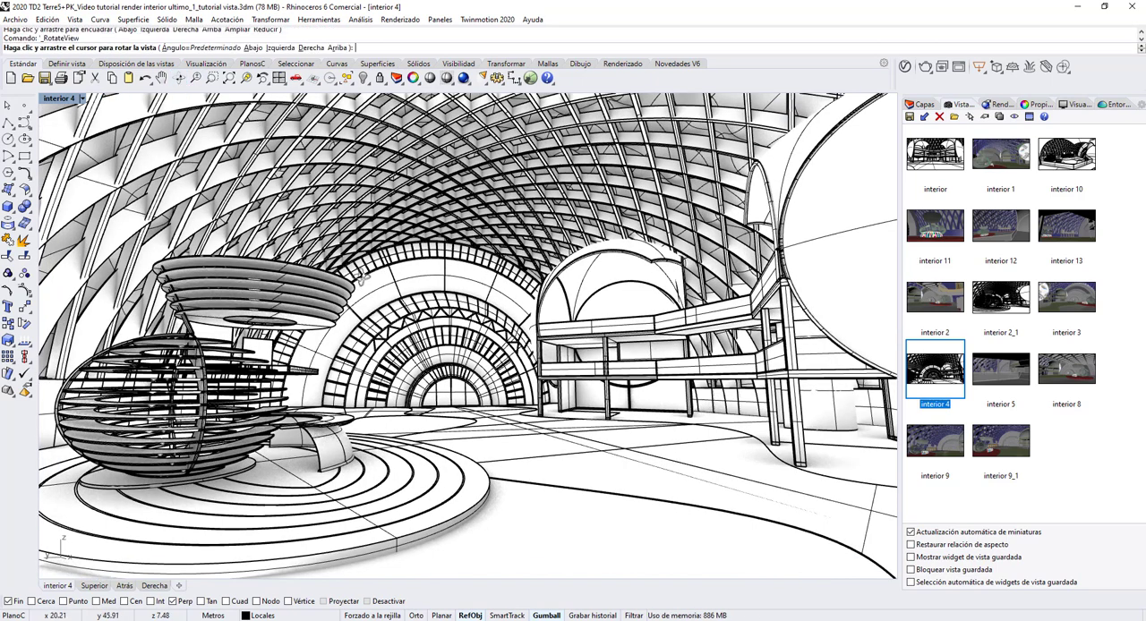
drag(362, 278, 364, 279)
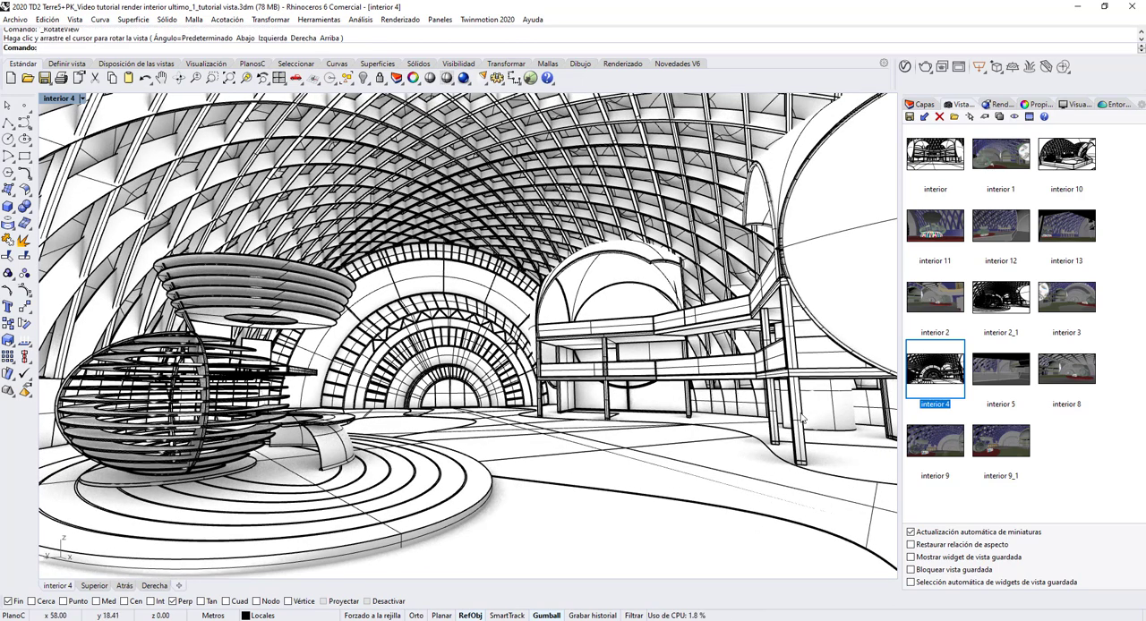
click(195, 79)
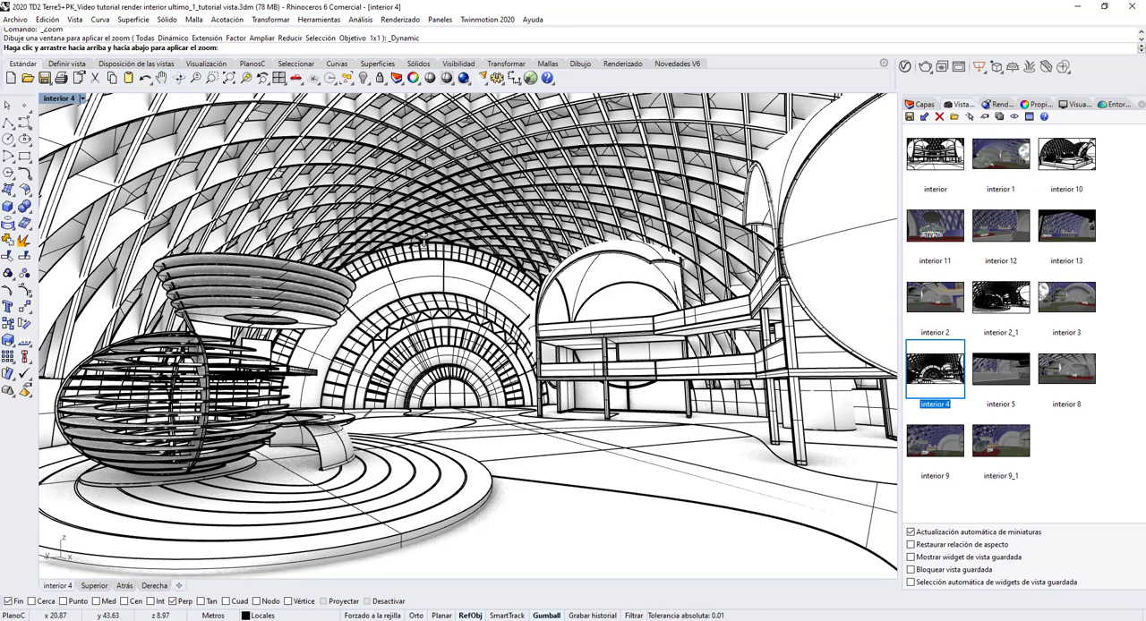
drag(423, 238, 421, 246)
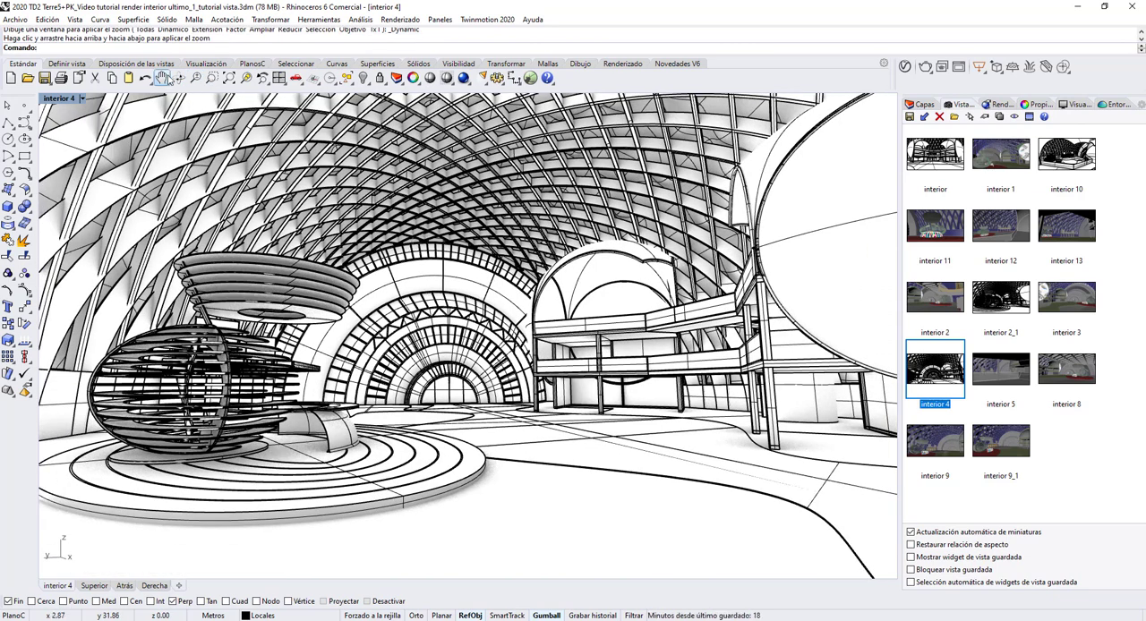
click(162, 78)
drag(327, 180, 318, 188)
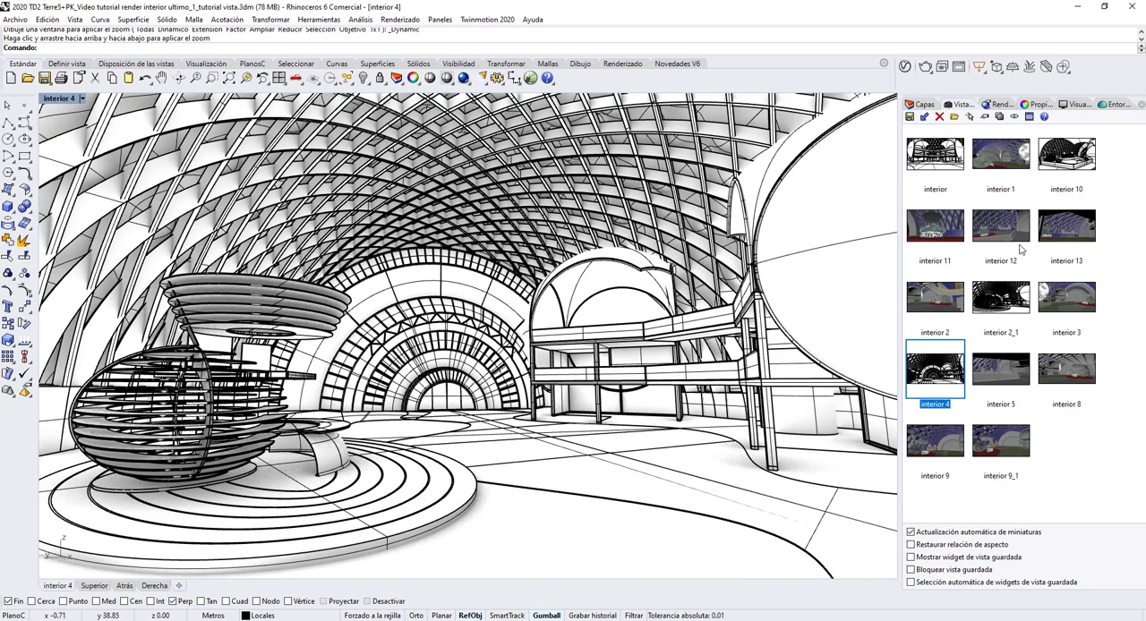
Step: Save the adjusted perspective as a named view called interior 4_1
click(911, 118)
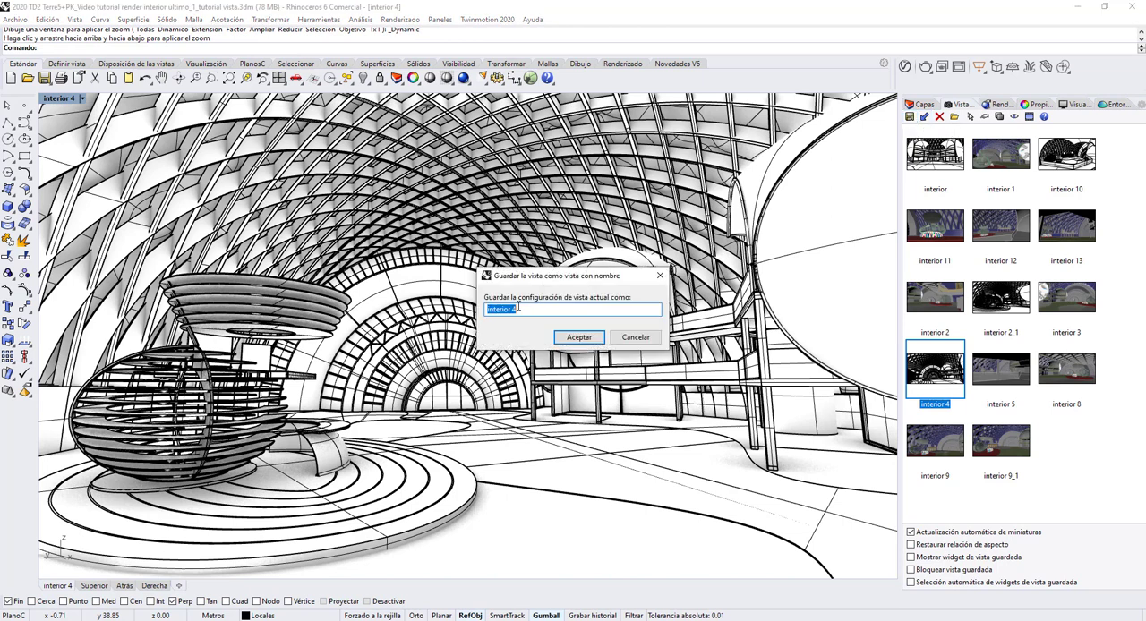
click(520, 310)
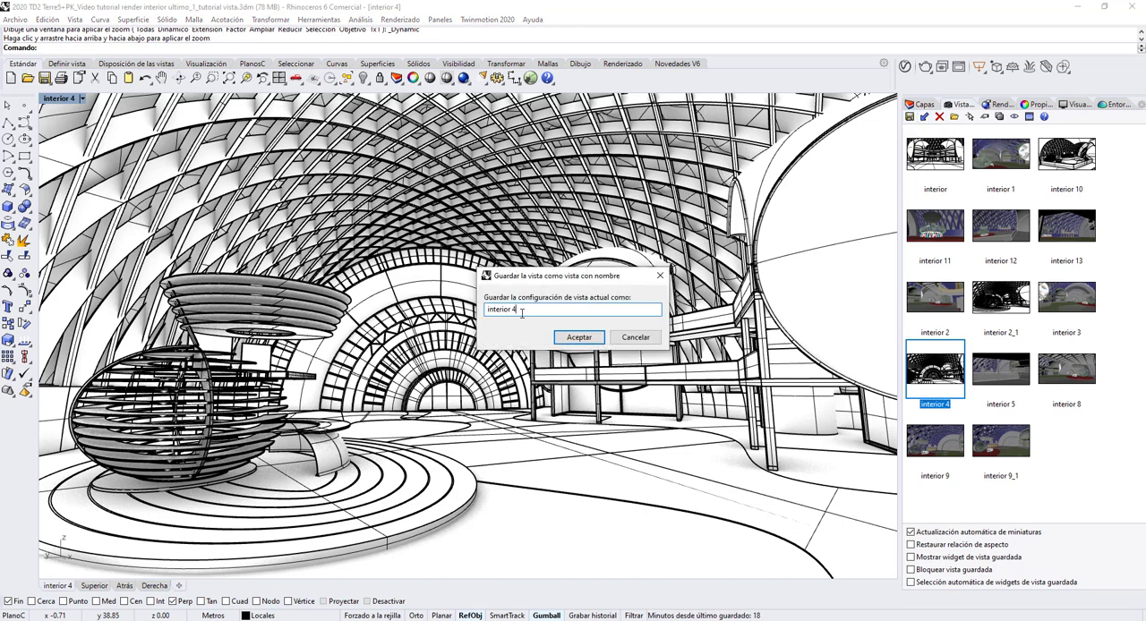
click(565, 341)
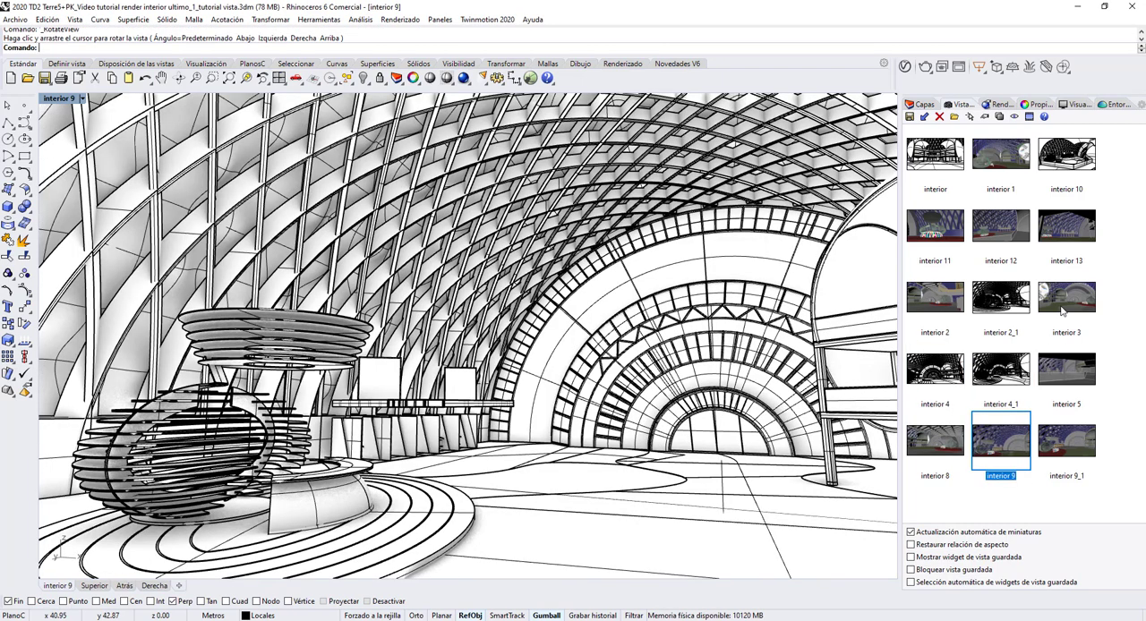
Step: Restore the saved view interior 3 and toggle its camera display in the four-viewport layout
double_click(1061, 310)
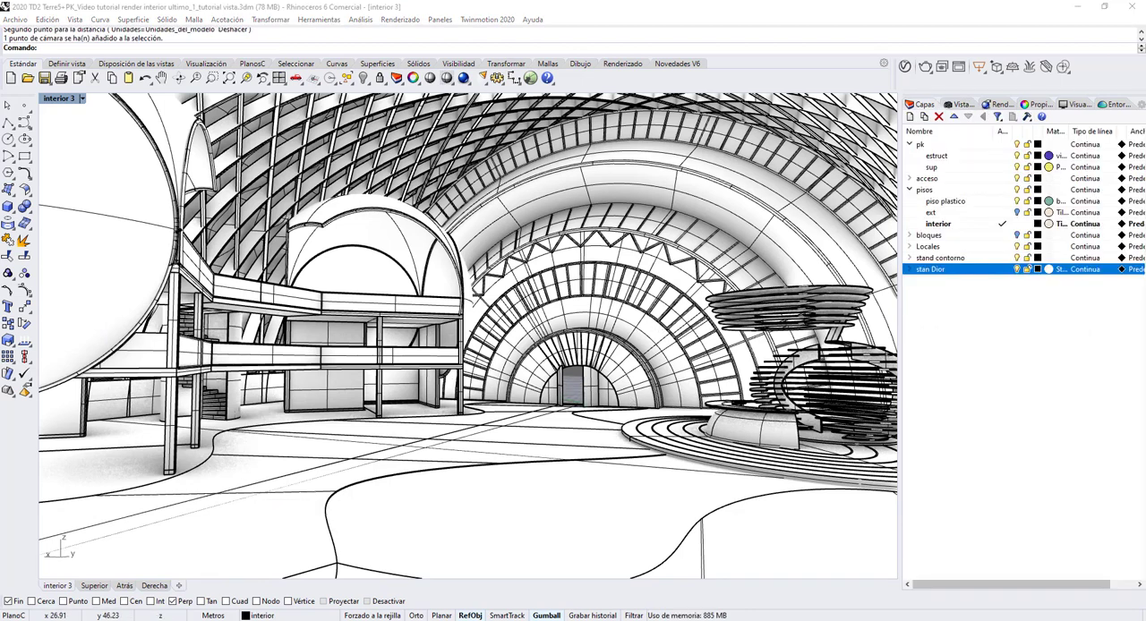
double_click(59, 99)
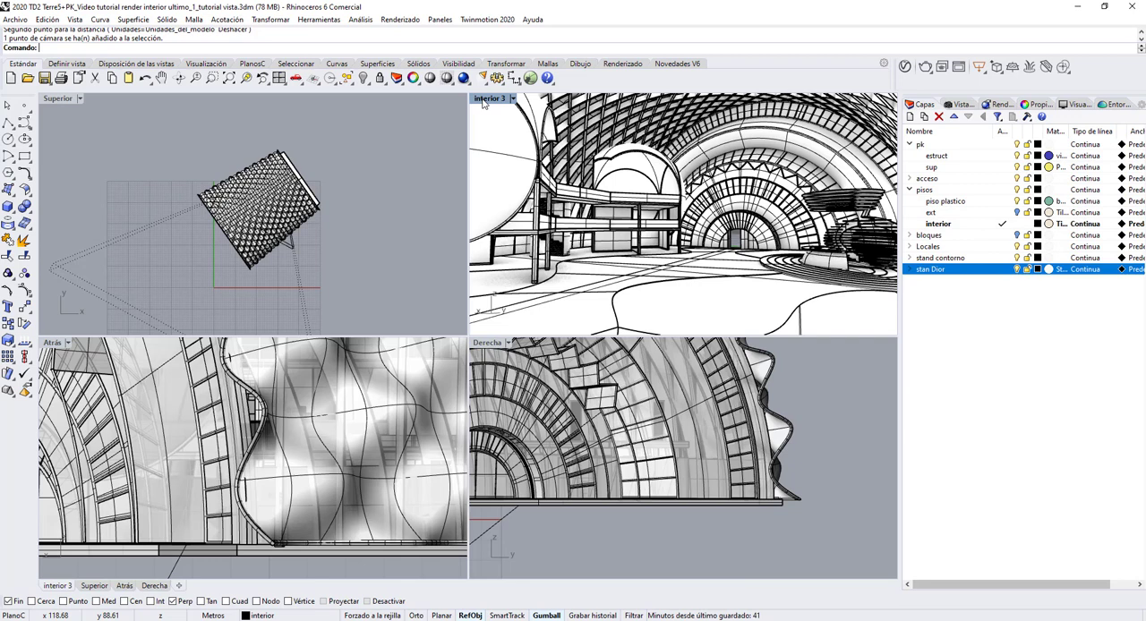
key(F6)
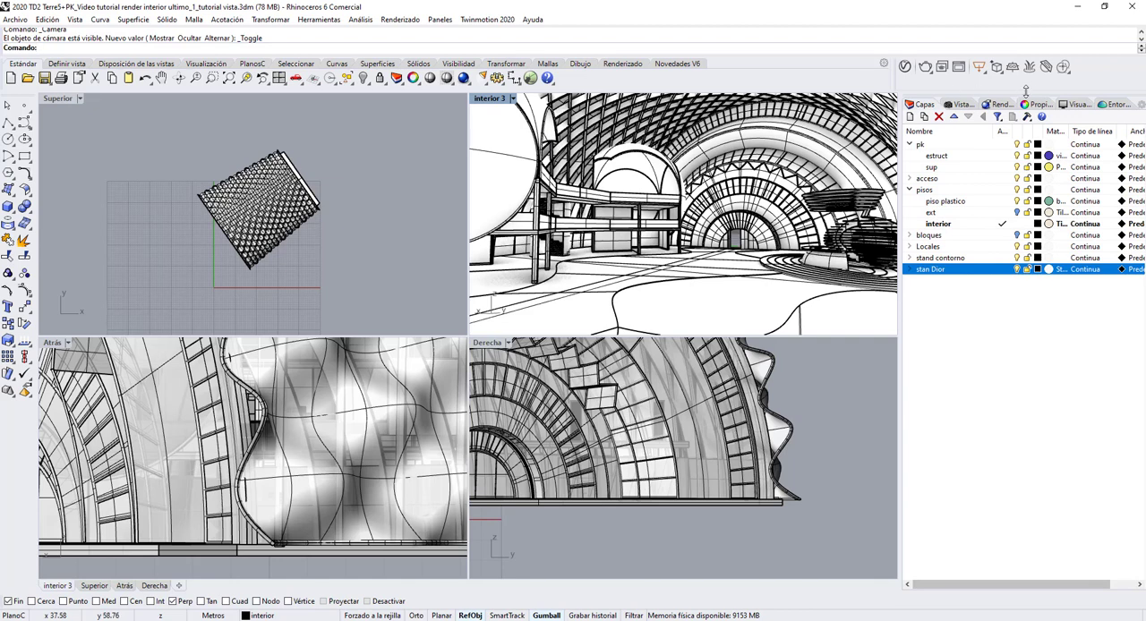
Step: Hide the pk layer and show the interior 3 camera over the pavilion's floor plan in the Superior view
click(1021, 145)
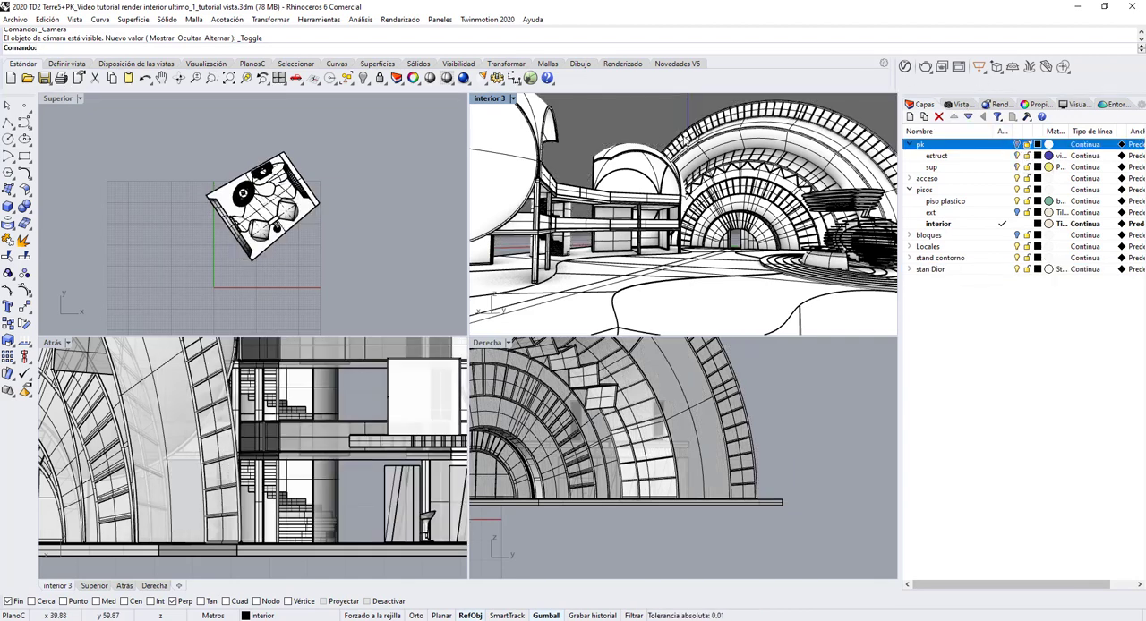
scroll(339, 225, up, 5)
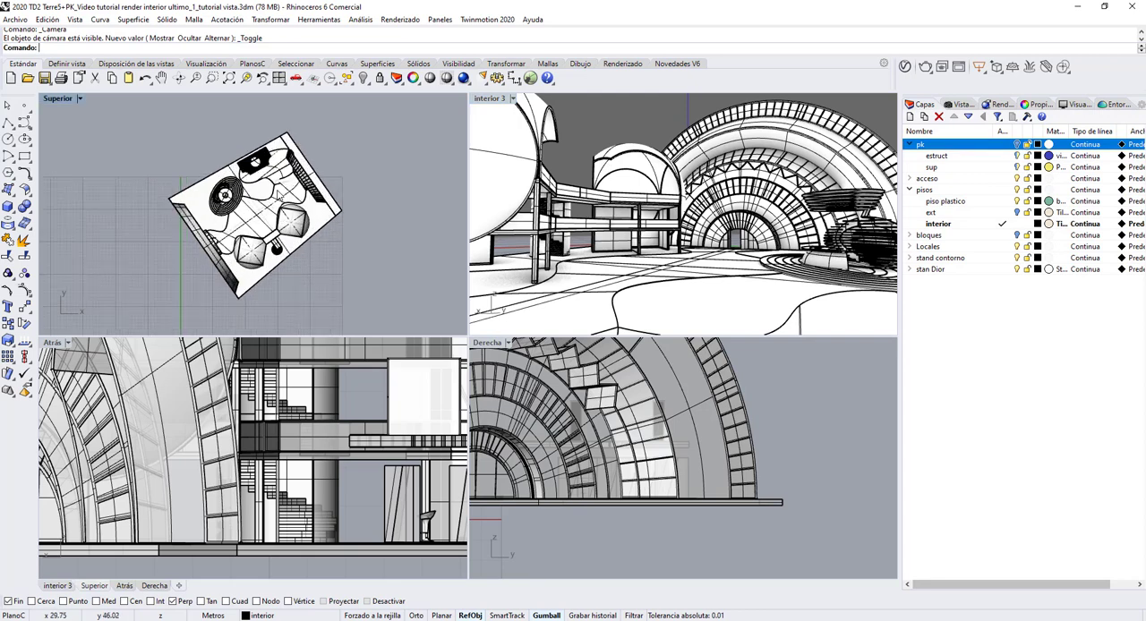
click(487, 101)
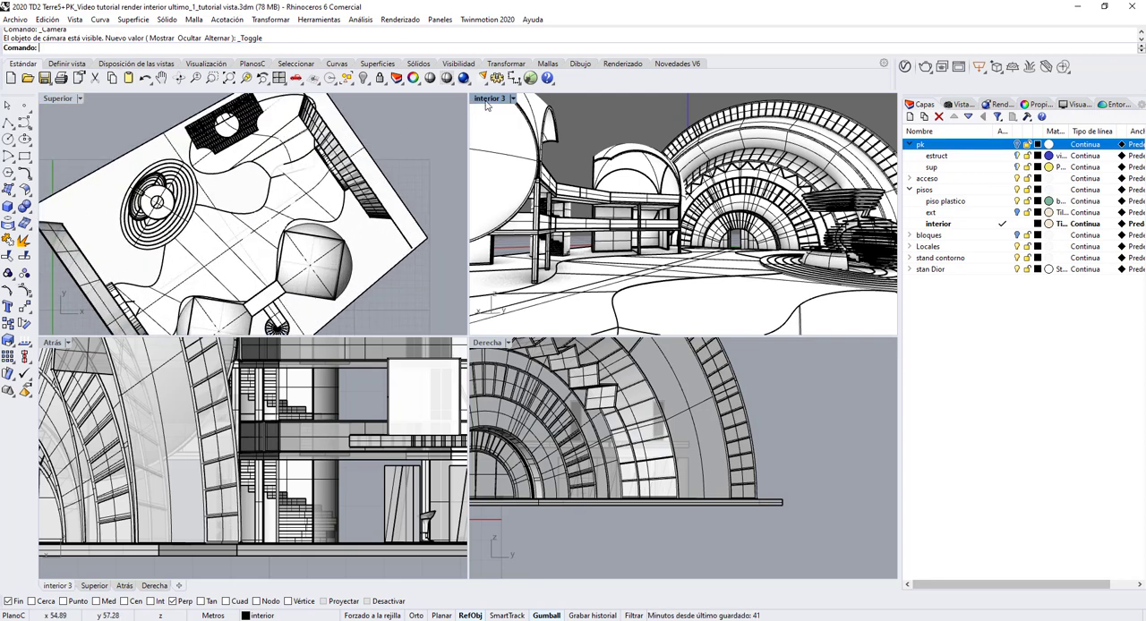
key(F6)
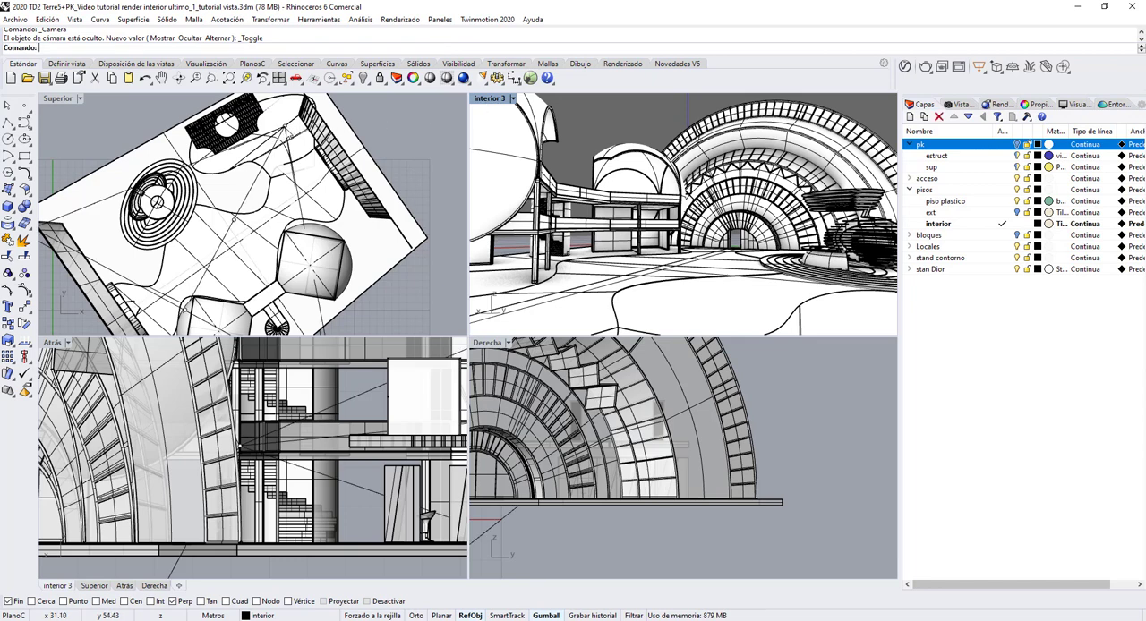
Step: Select the interior 3 camera point and lower the camera in the view properties, trying a Z position of 2.5 and settling on 1.8
click(285, 126)
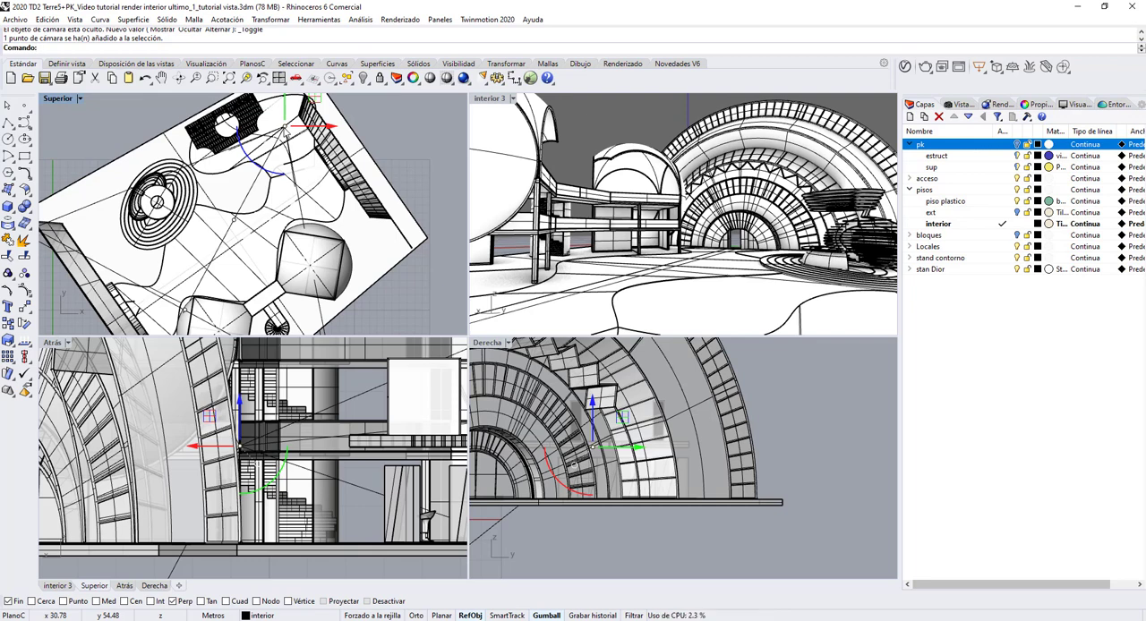
click(1034, 104)
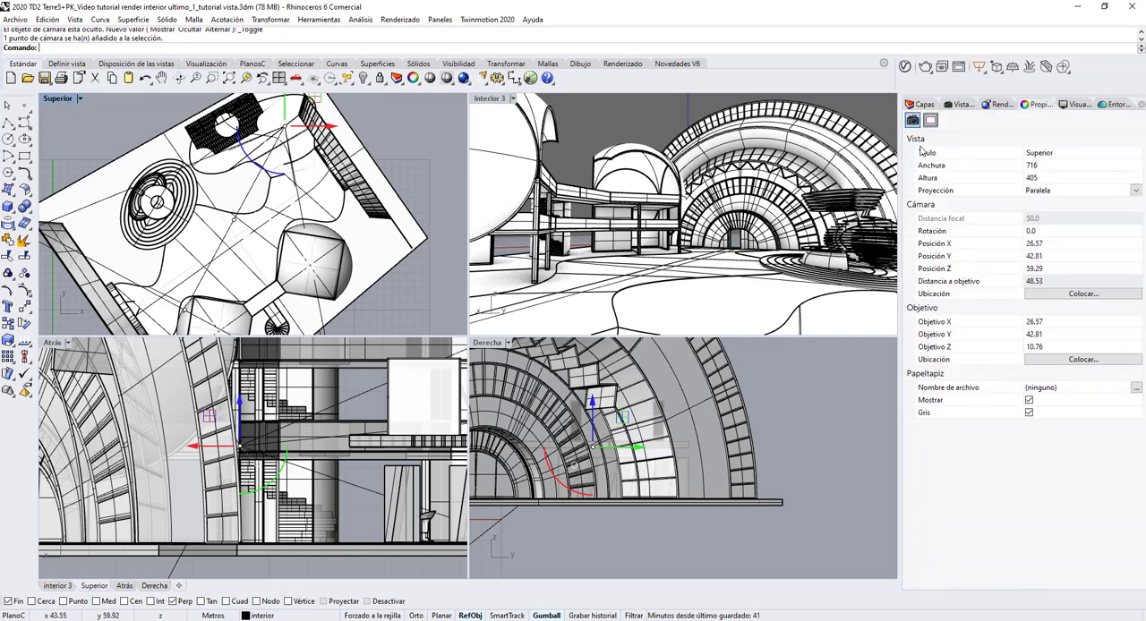
click(490, 100)
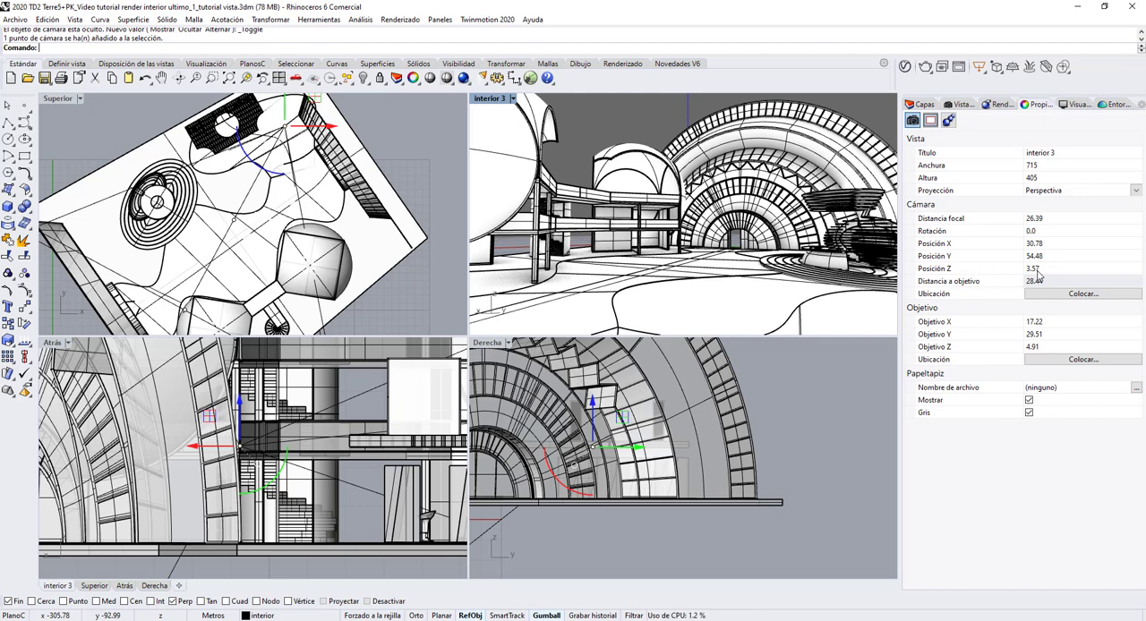
click(1034, 269)
text(2.5)
key(Return)
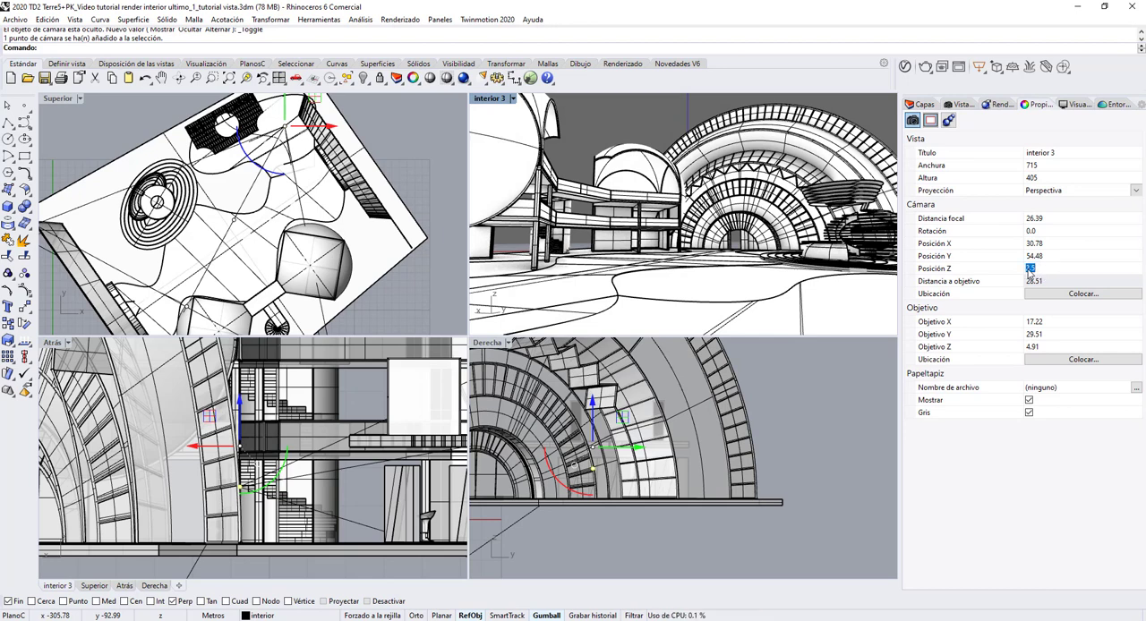
text(1.8)
key(Return)
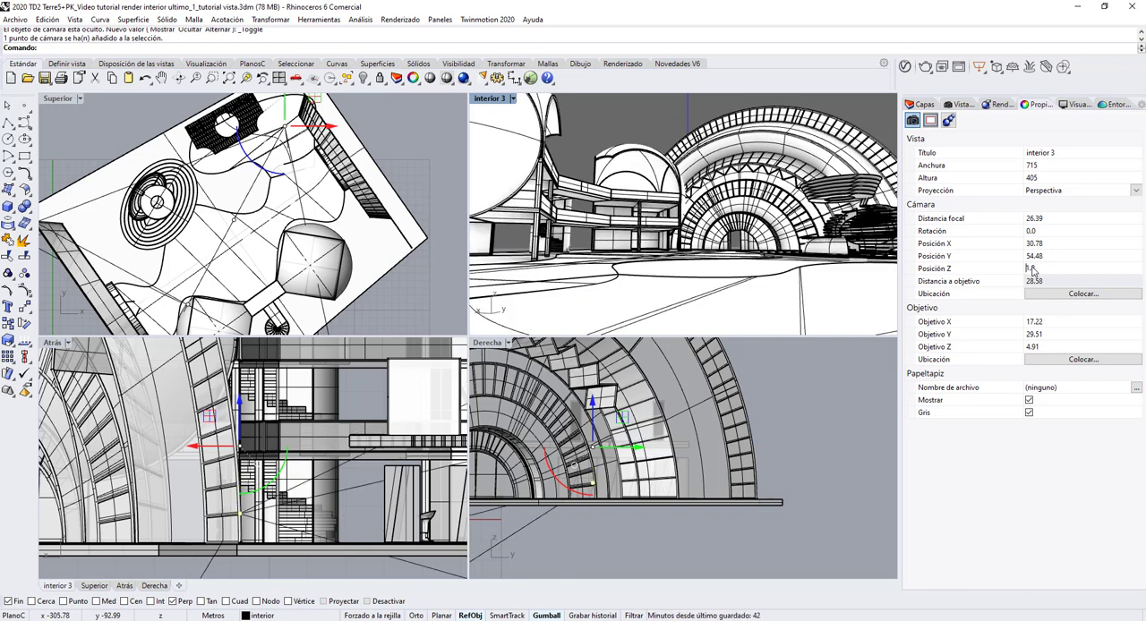
click(1044, 268)
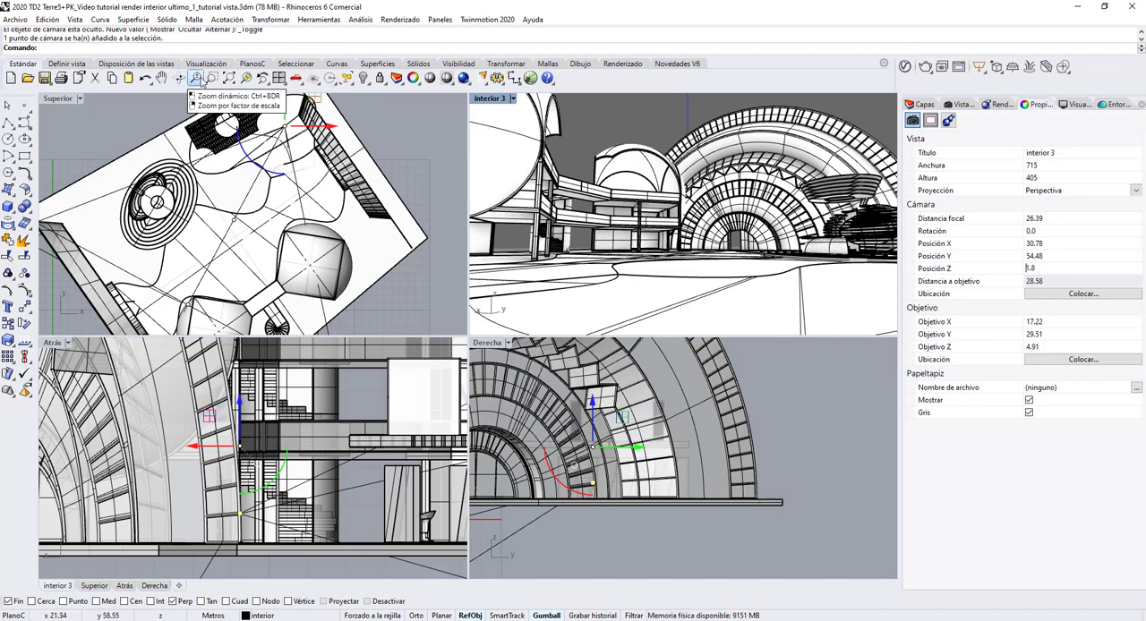
Step: Reframe the interior 3 perspective with a slight zoom in, a pan that raises the camera and a zoom back out
click(195, 80)
drag(638, 244, 644, 256)
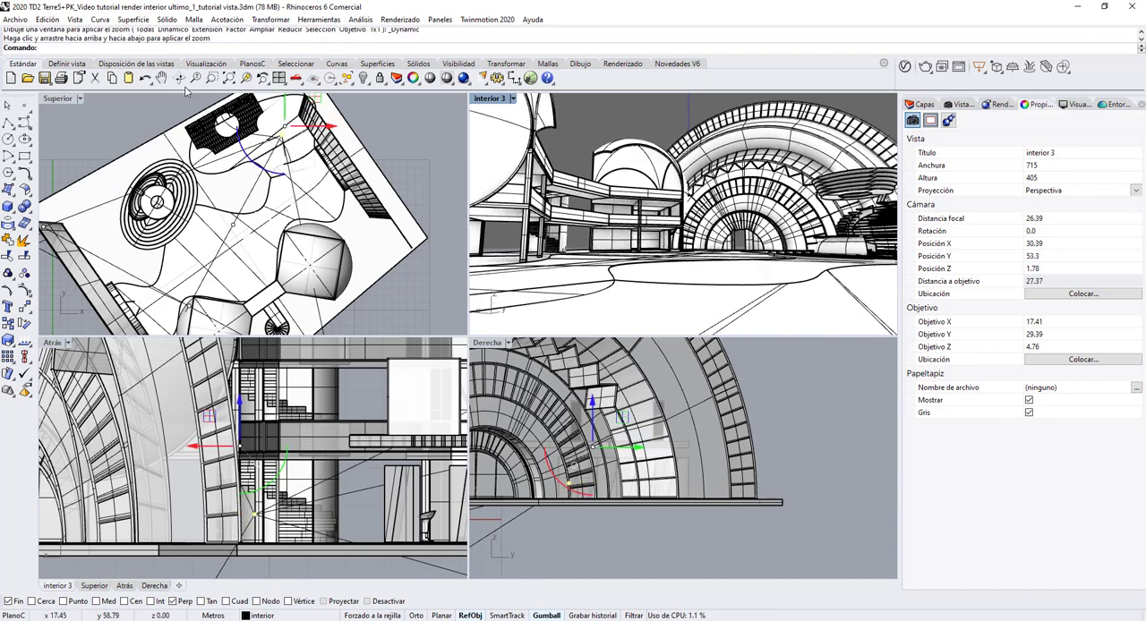
click(161, 78)
drag(719, 208, 715, 225)
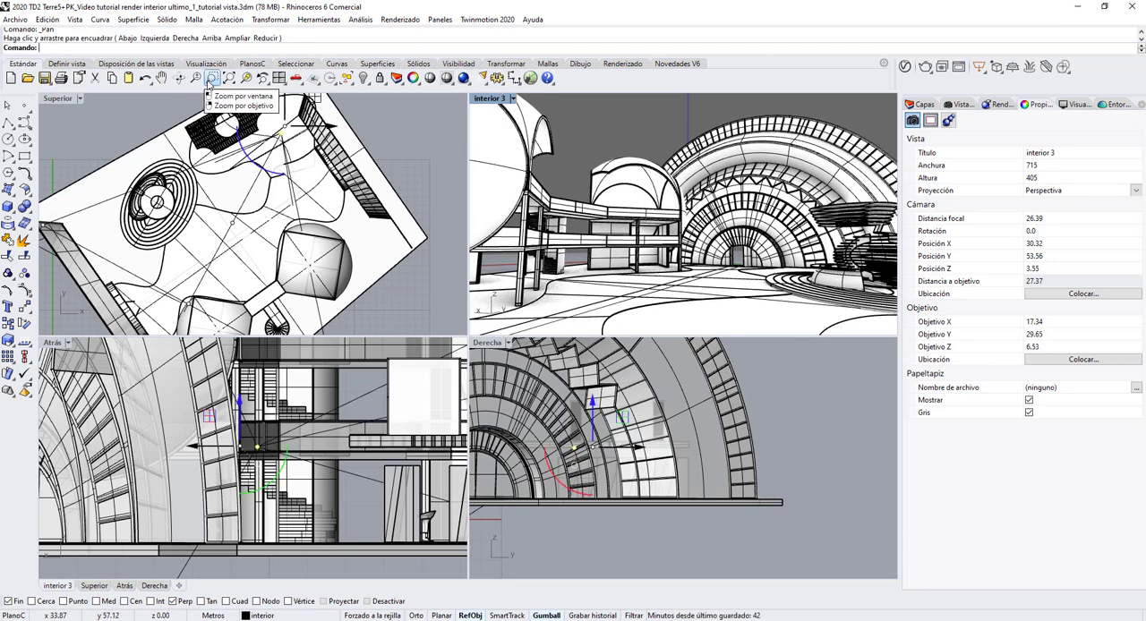
click(195, 78)
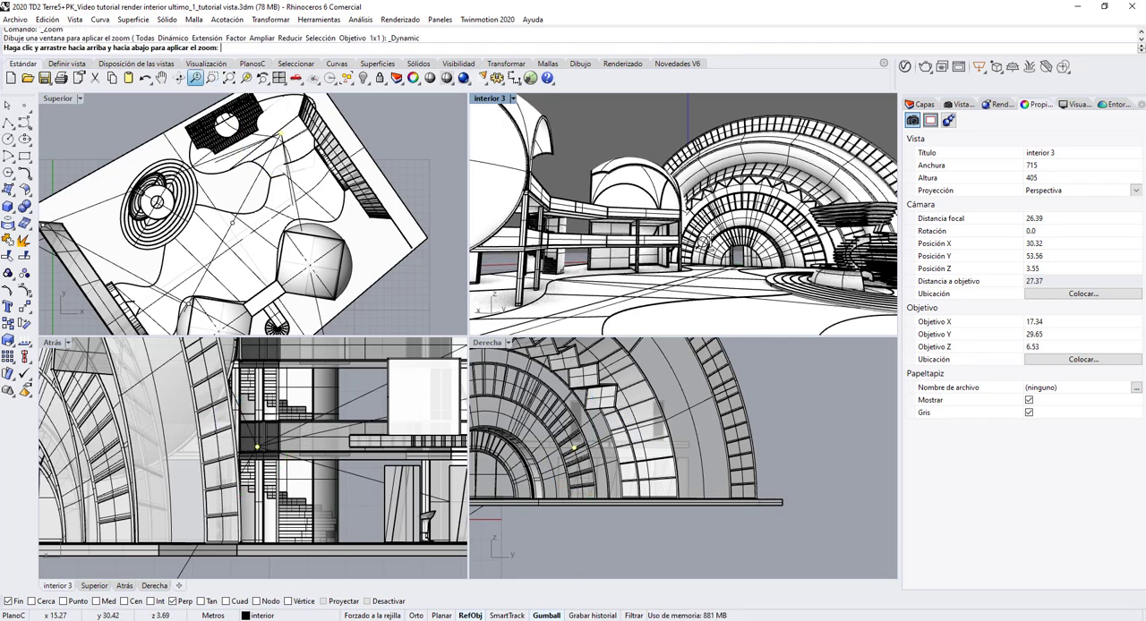
drag(704, 242, 705, 252)
Step: Rotate the interior 3 perspective slightly to lower the eye height and zoom out a little to widen the framing
right_click(180, 78)
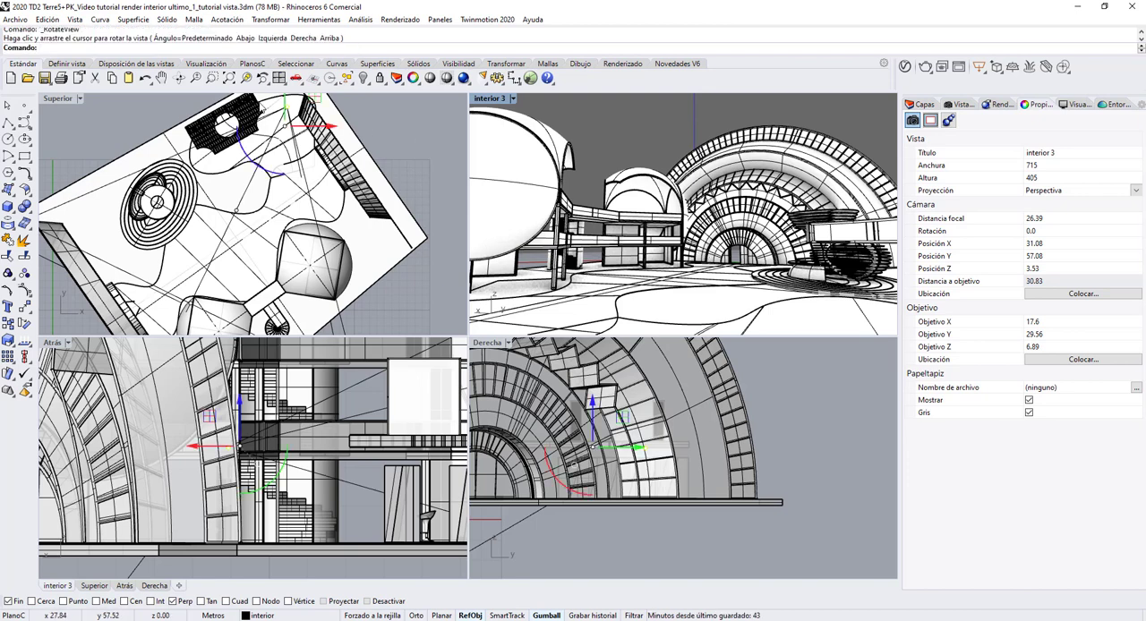
right_click(180, 77)
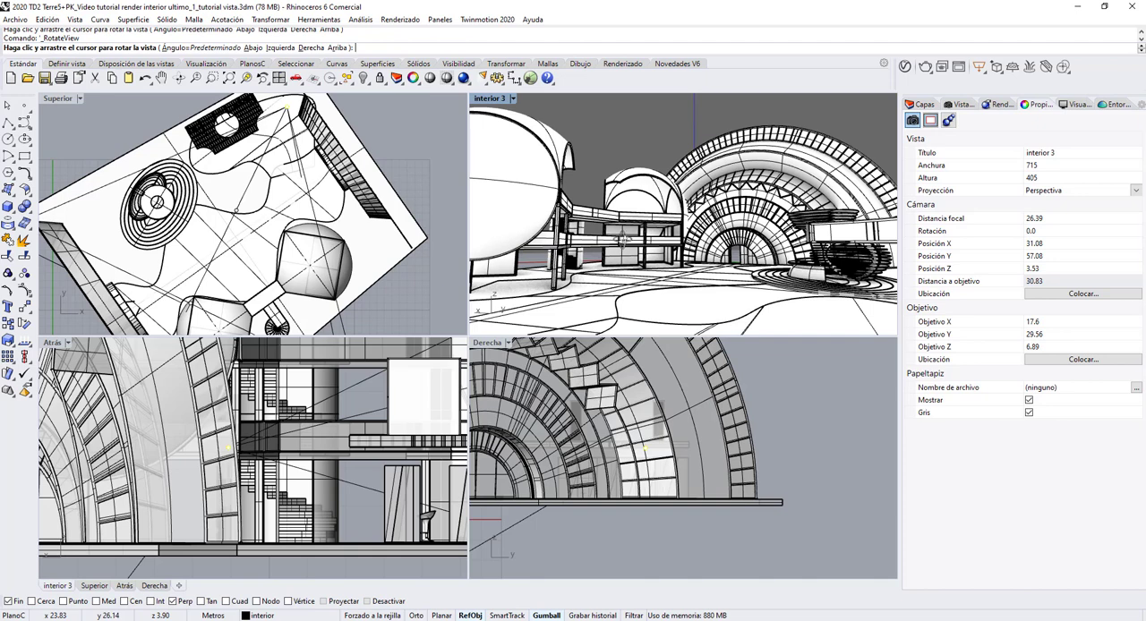
drag(623, 240, 624, 238)
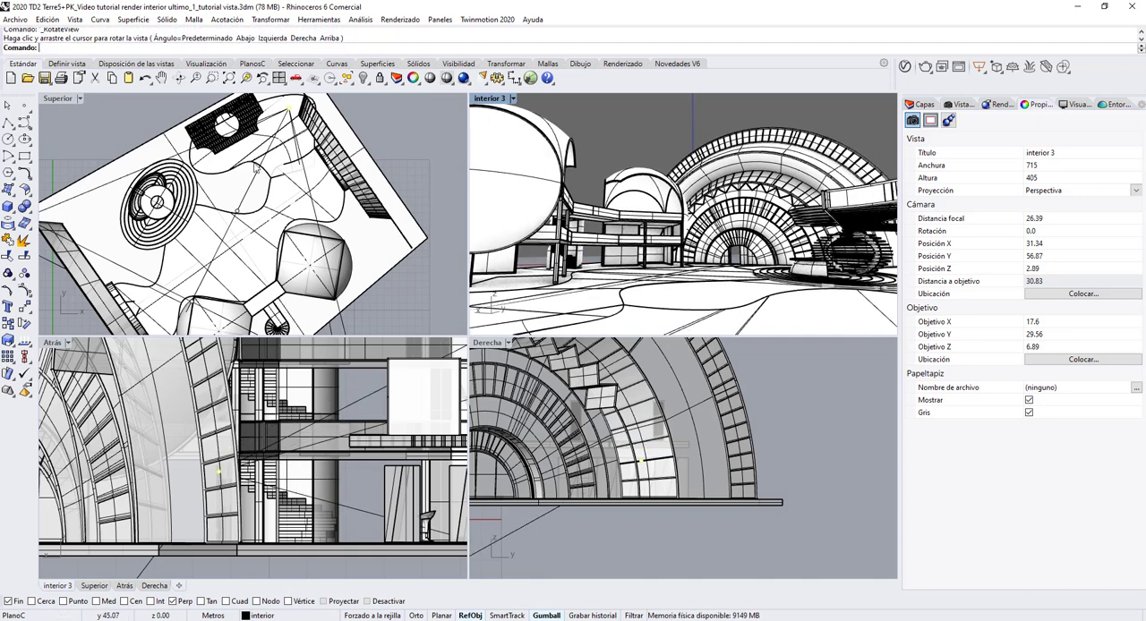
click(195, 78)
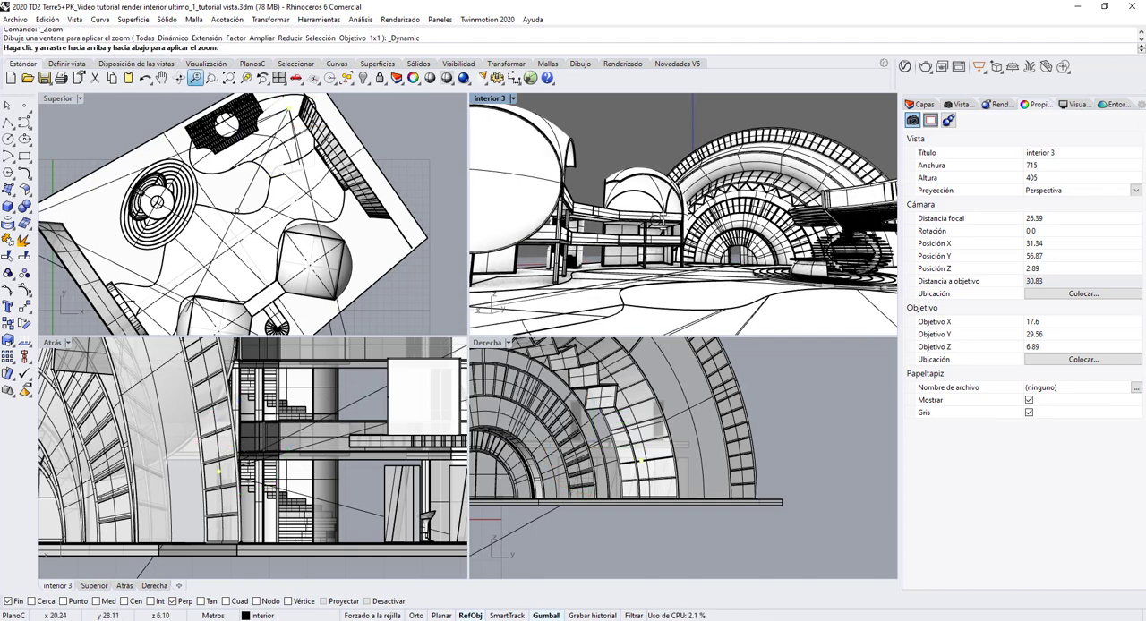
drag(658, 220, 662, 222)
key(Return)
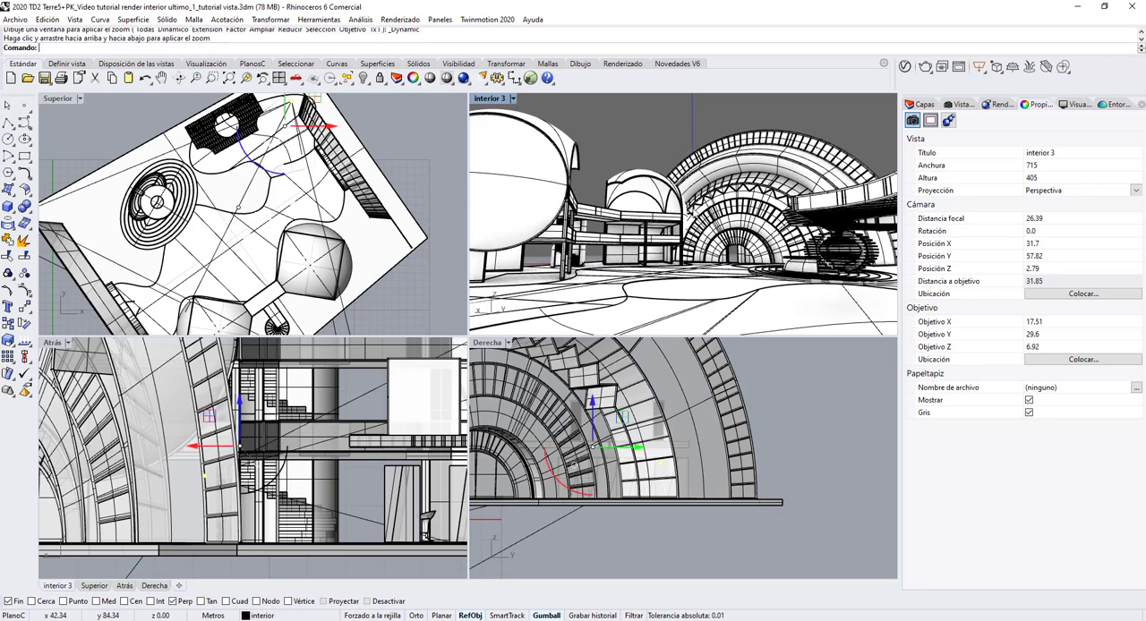
Step: Show the pk layer again and save the adjusted perspective as a named view called interior 3_1
click(926, 108)
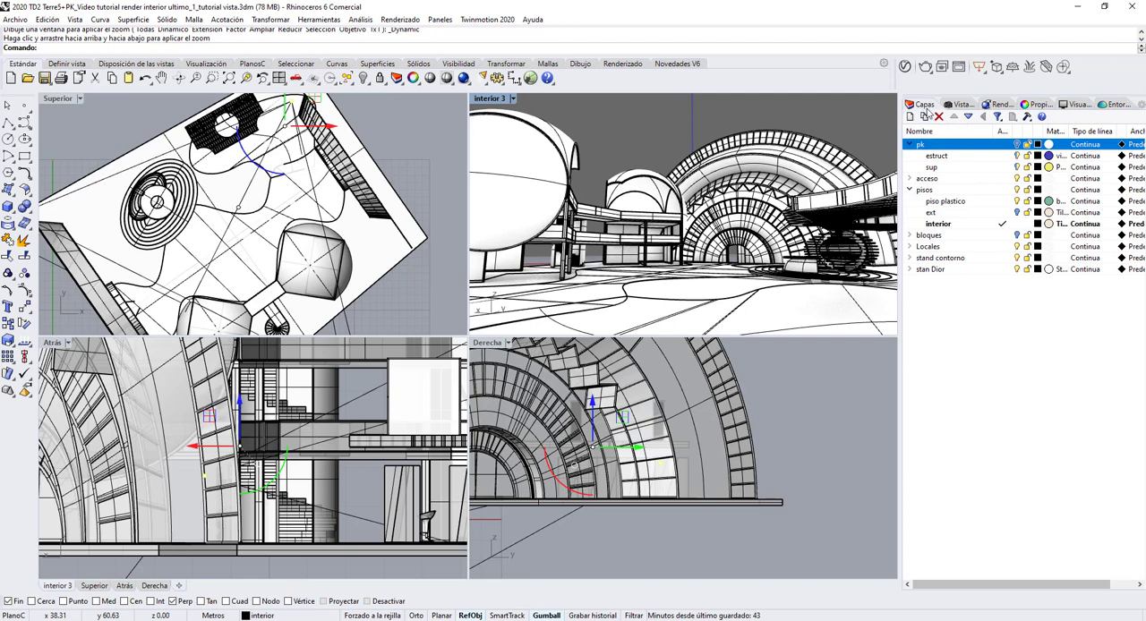
click(1017, 144)
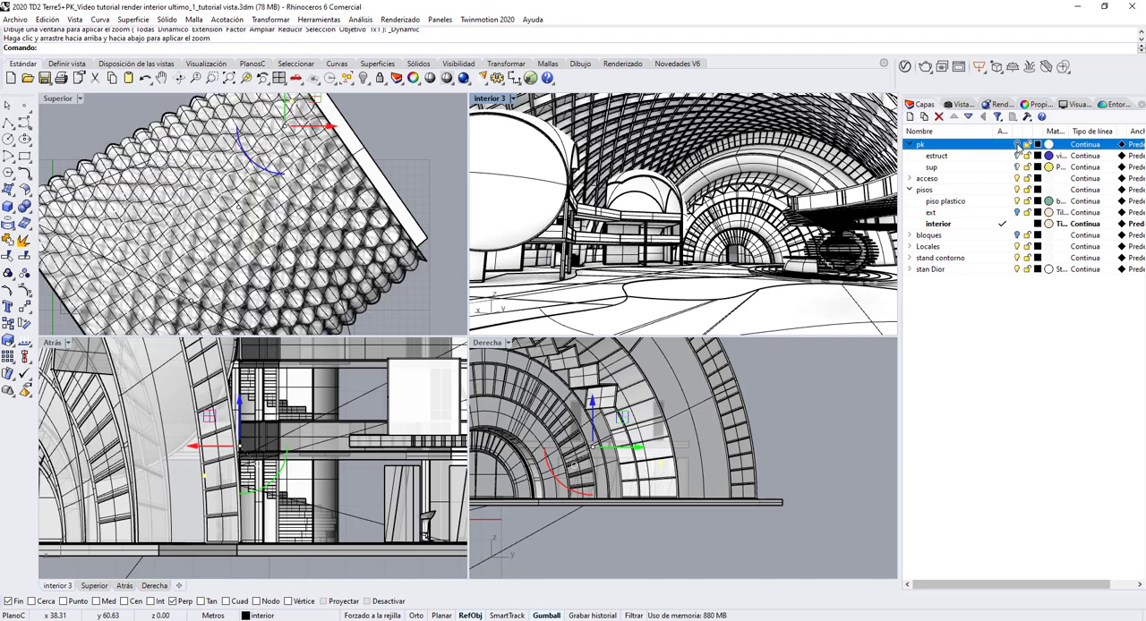
click(950, 107)
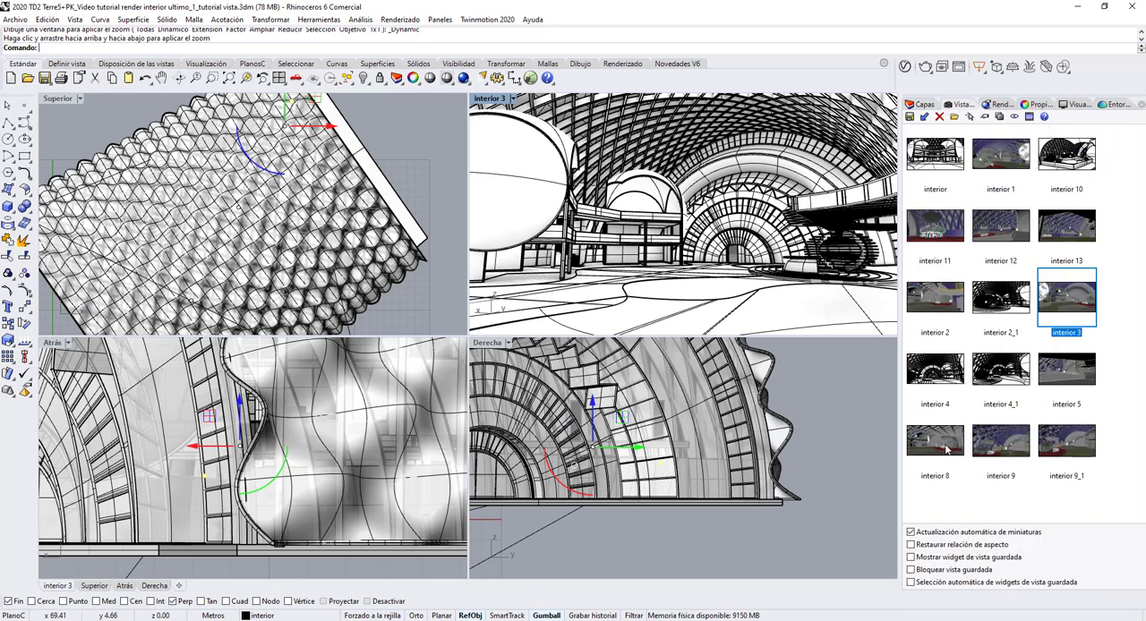
click(910, 117)
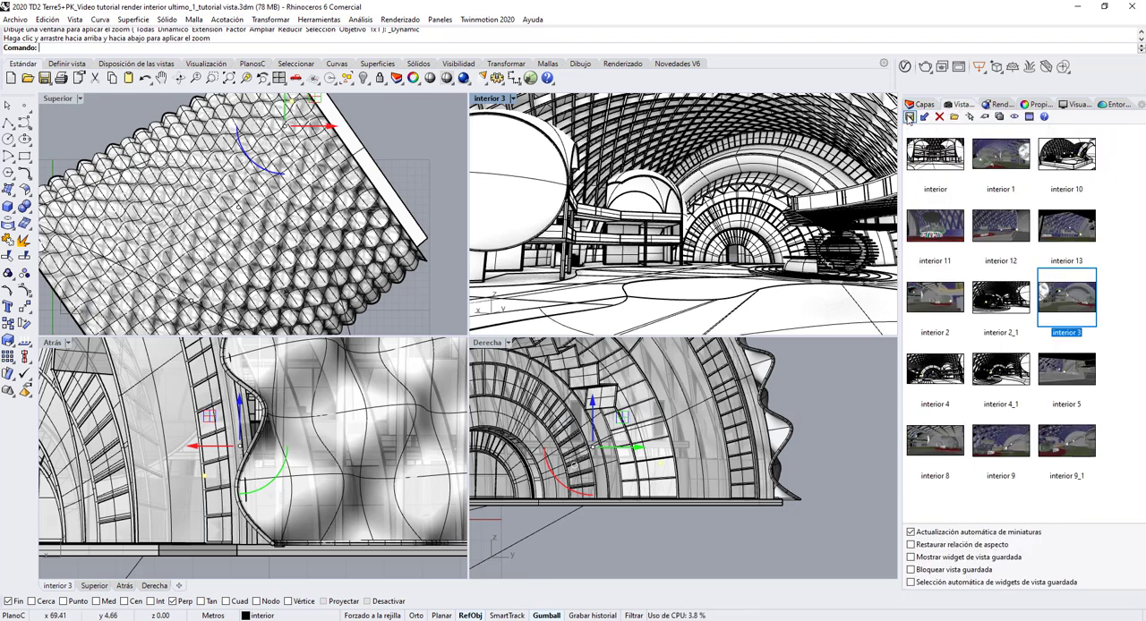
click(558, 315)
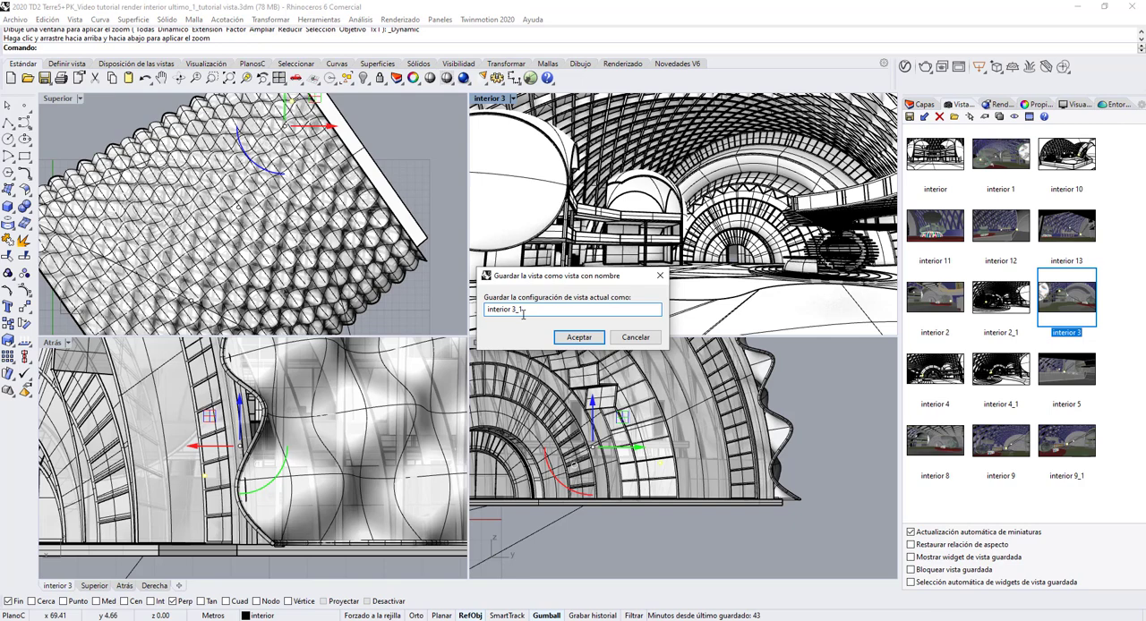
click(580, 339)
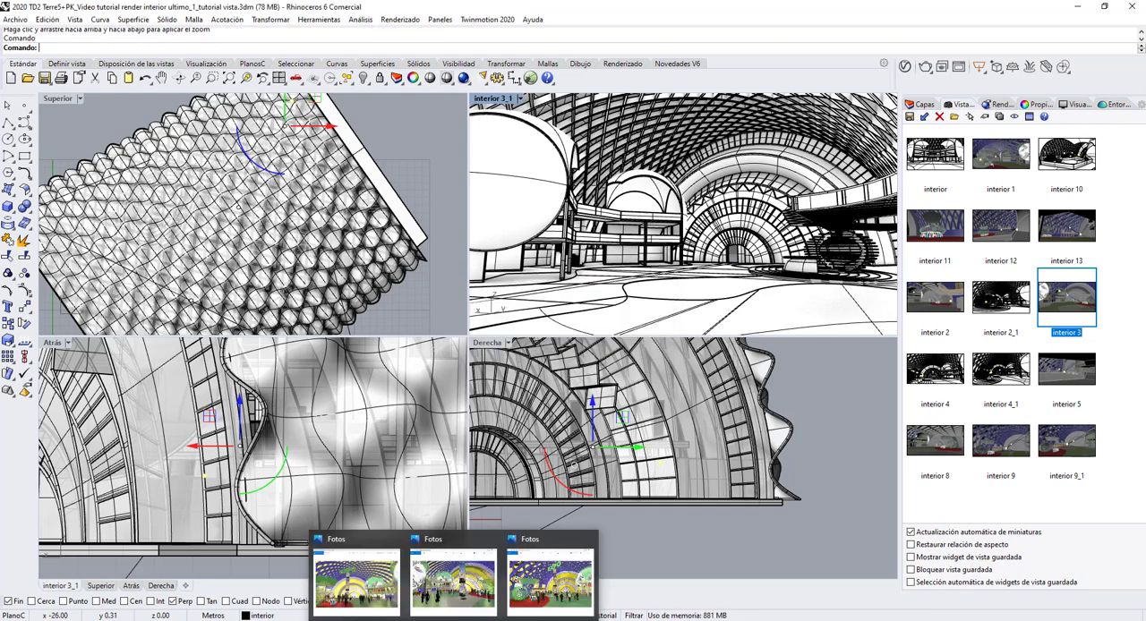